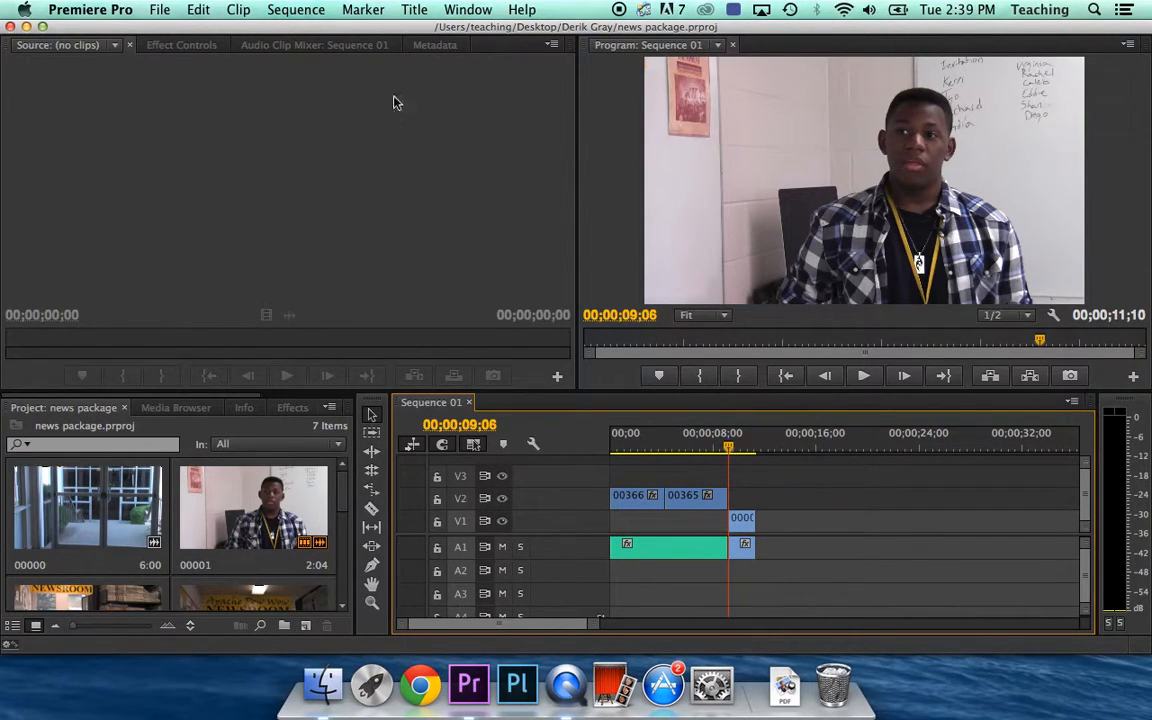
Start a new 1920×1080 default still title named 'winston ltb'
click(415, 9)
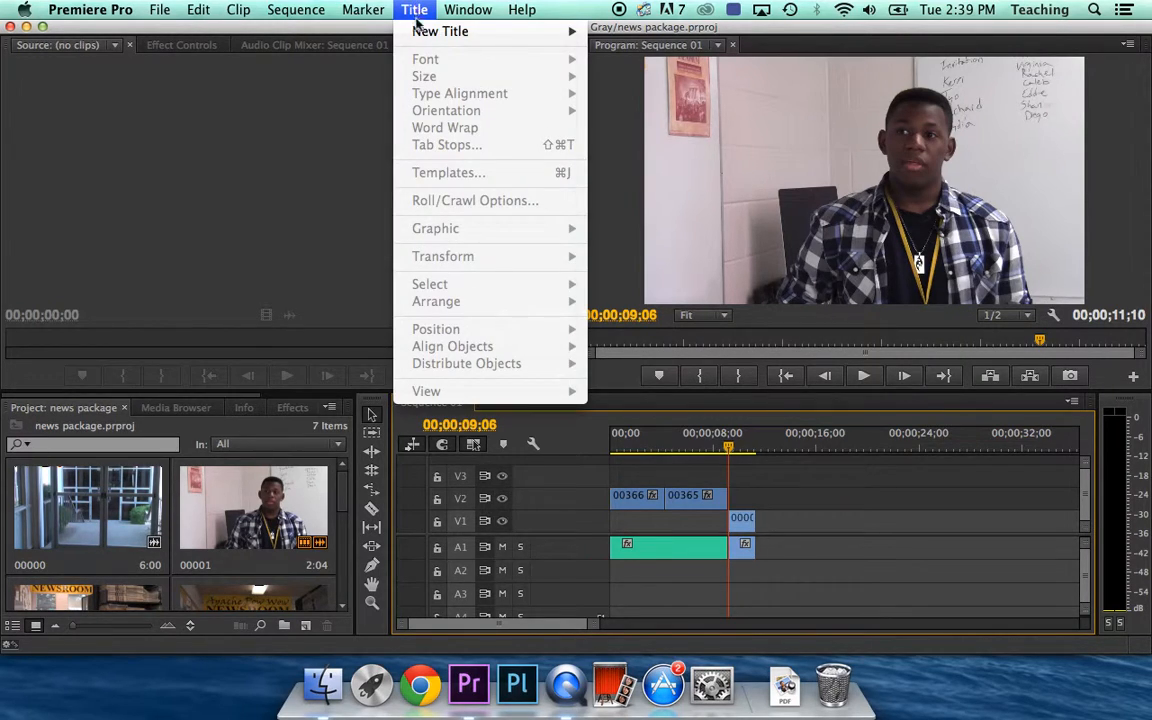
mouse_move(422, 38)
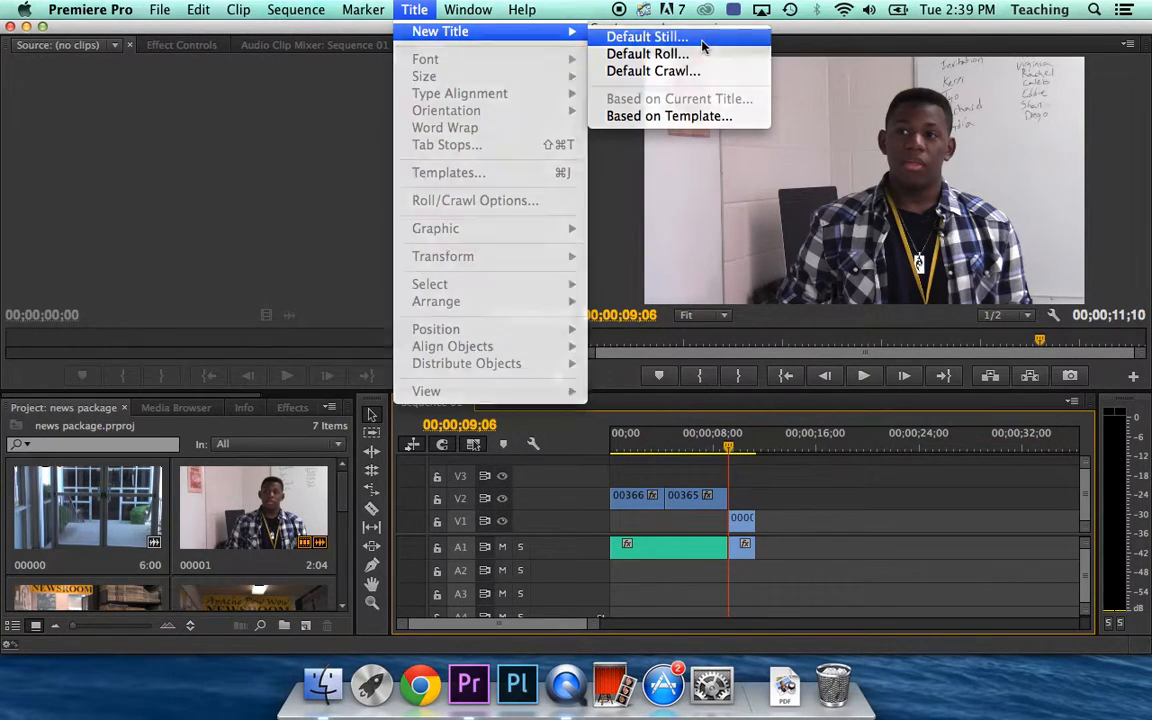
click(703, 42)
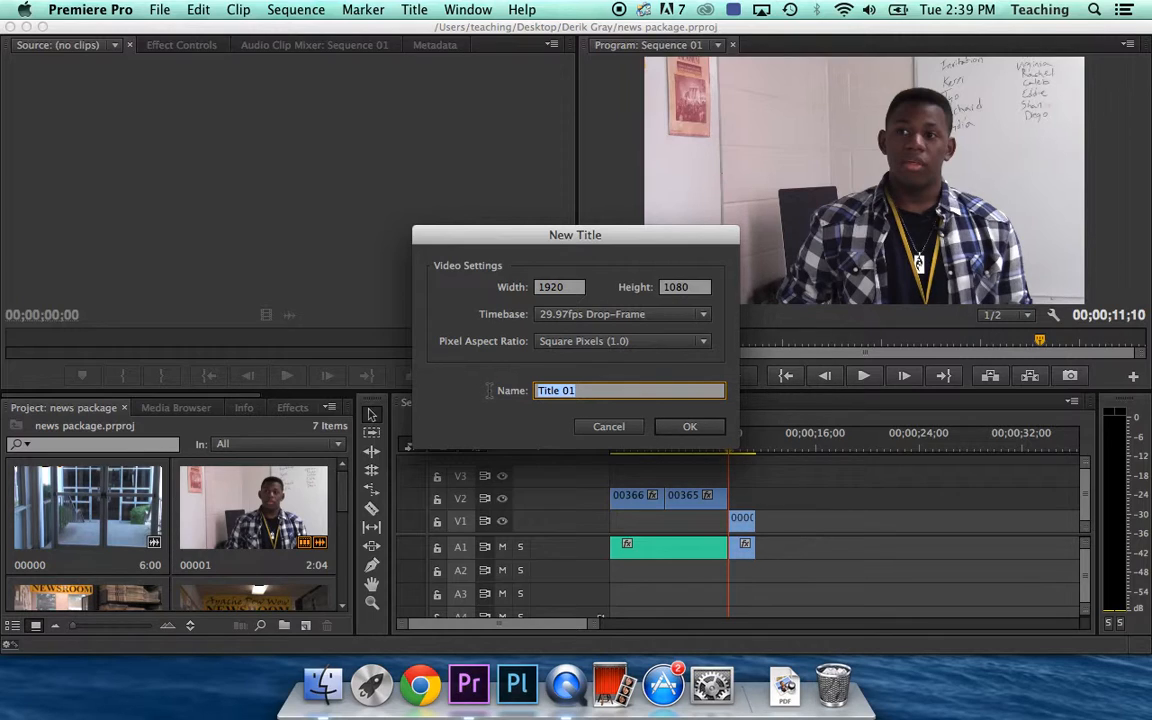
text(winston ltb)
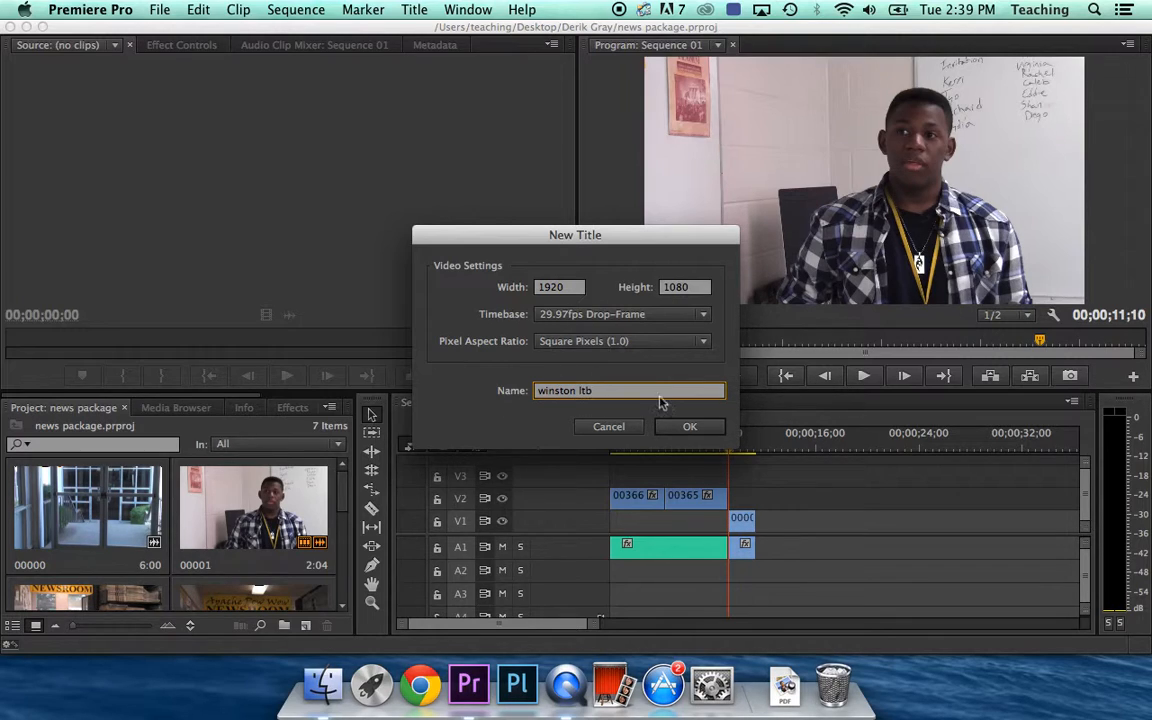
Create the empty 'winston ltb' title and bring up the Title menu's graphic options
click(689, 427)
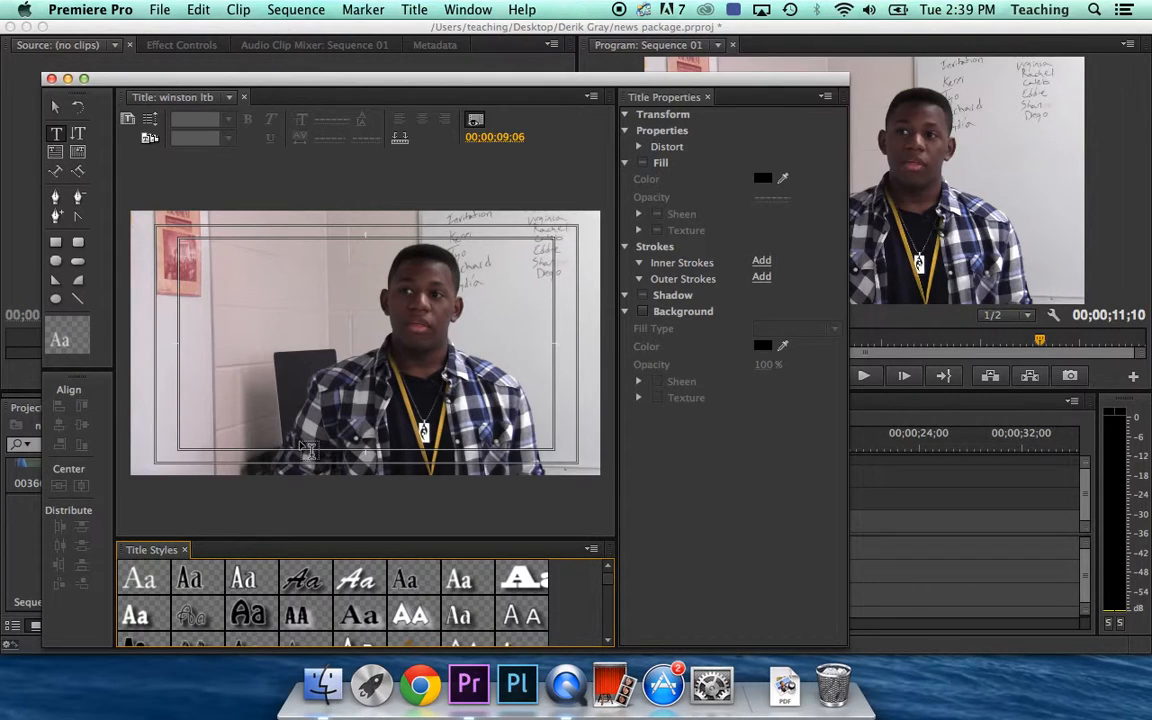
click(416, 9)
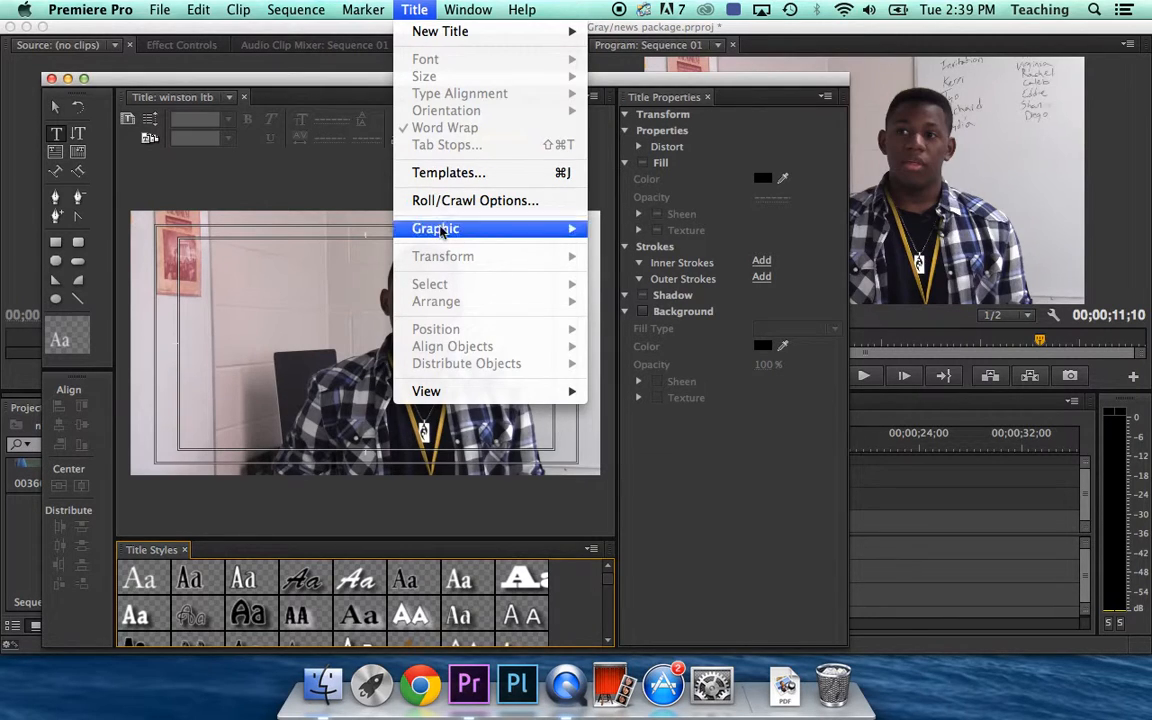
mouse_move(441, 229)
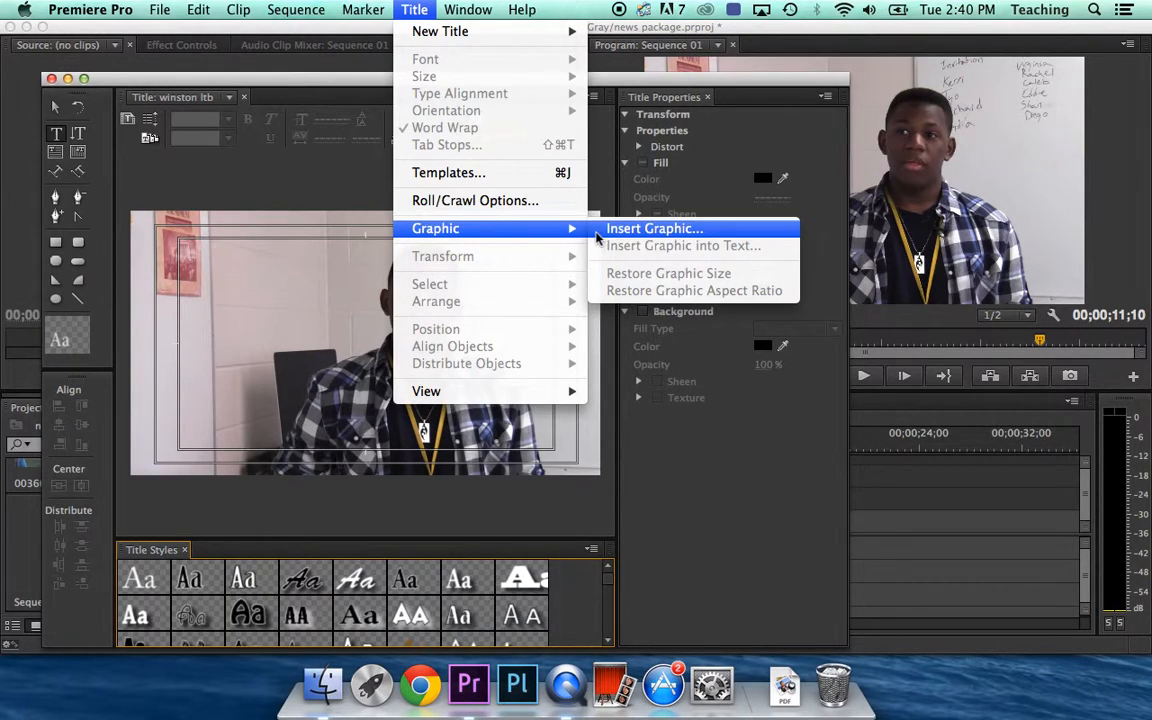
Insert the lowerthird image from Desktop > COMM-1335 > graphics into the title
click(657, 232)
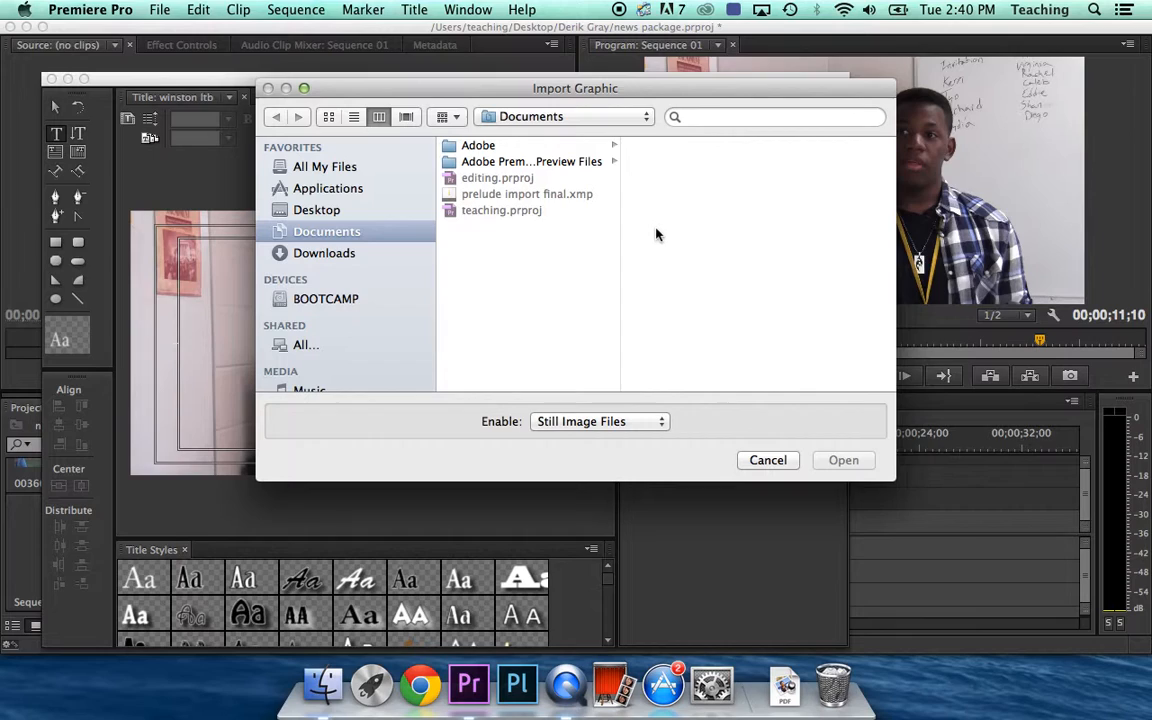
click(312, 212)
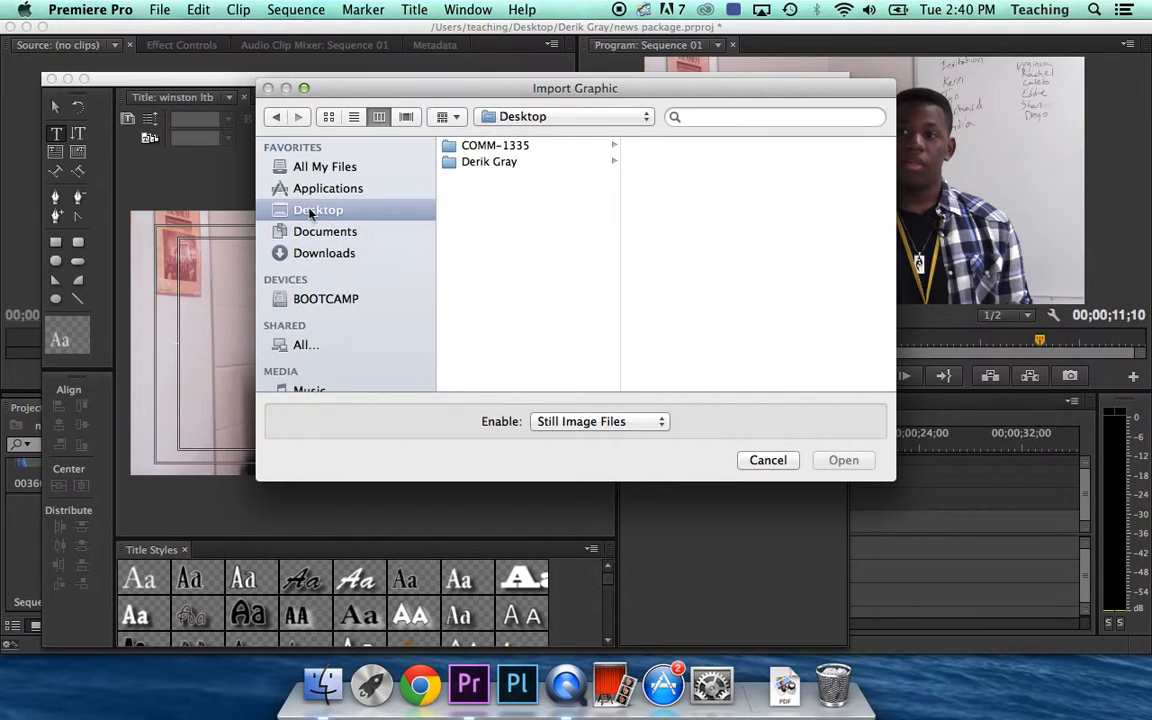
click(455, 148)
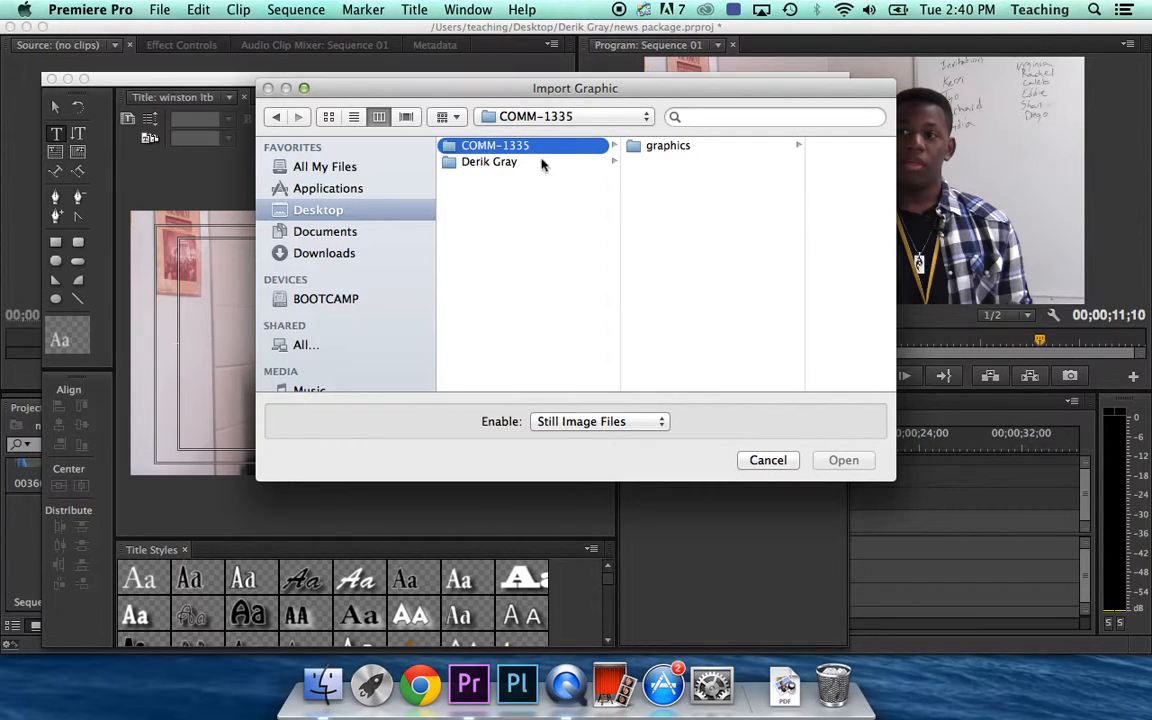
click(633, 148)
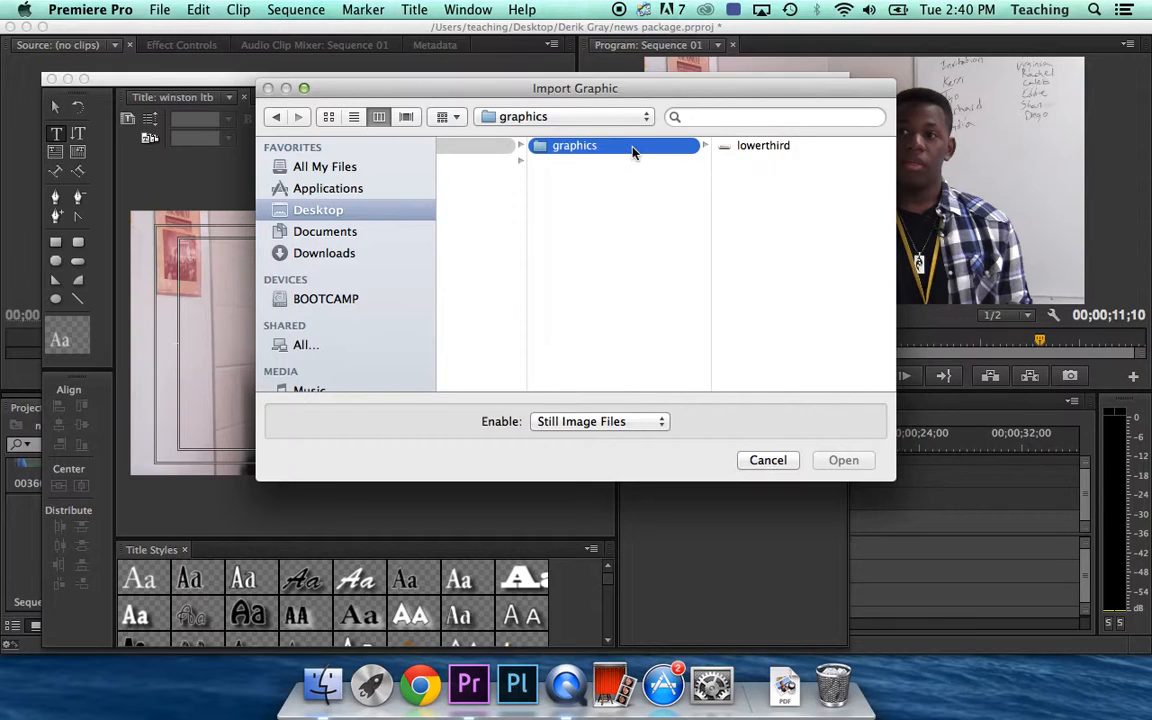
click(724, 148)
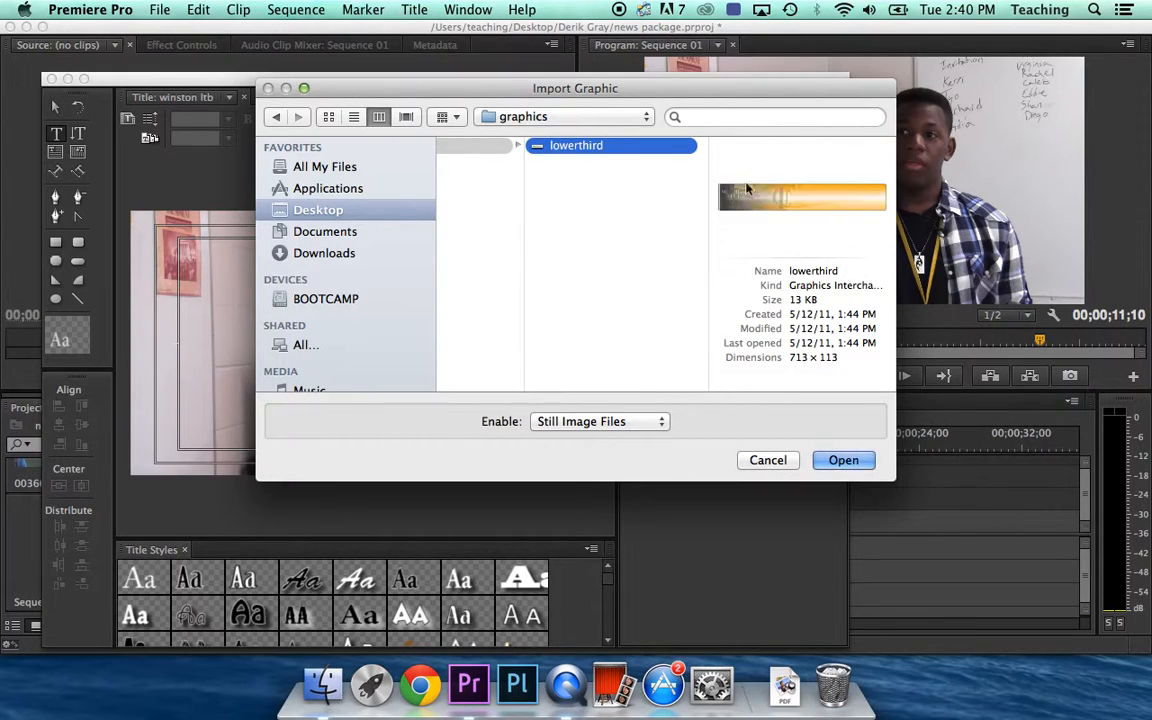
click(843, 461)
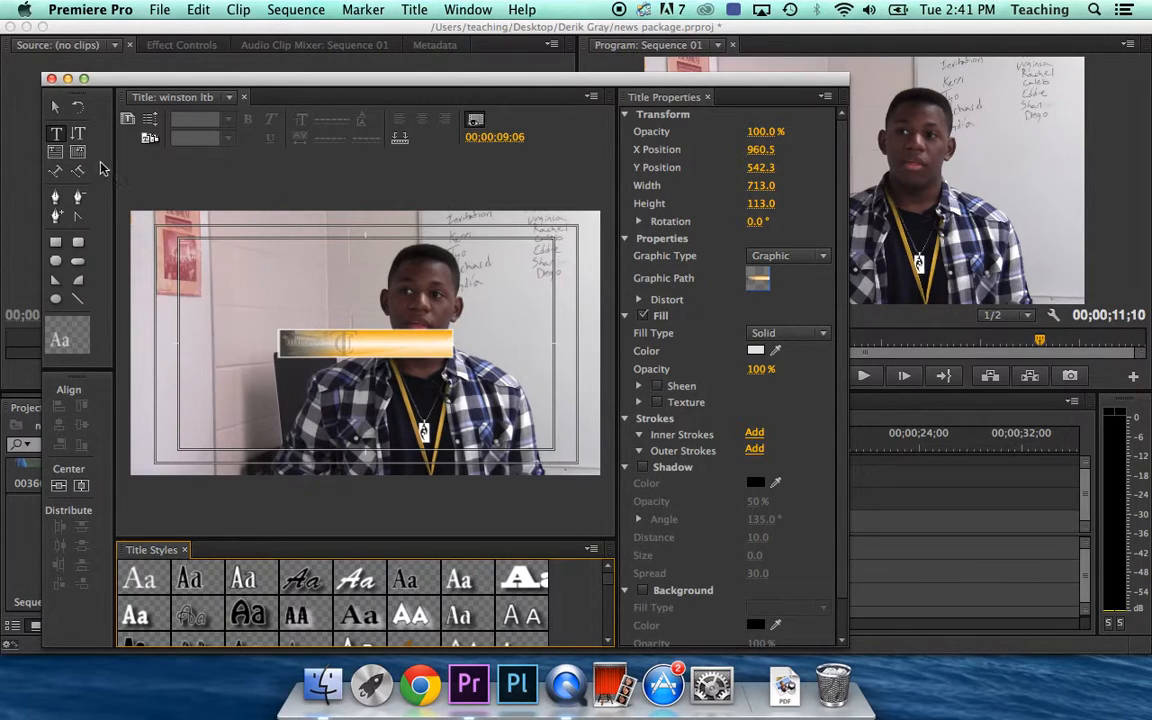
Move the gold lowerthird bar to the frame's lower left, enlarged to 1445 by 241.6
click(57, 111)
click(406, 344)
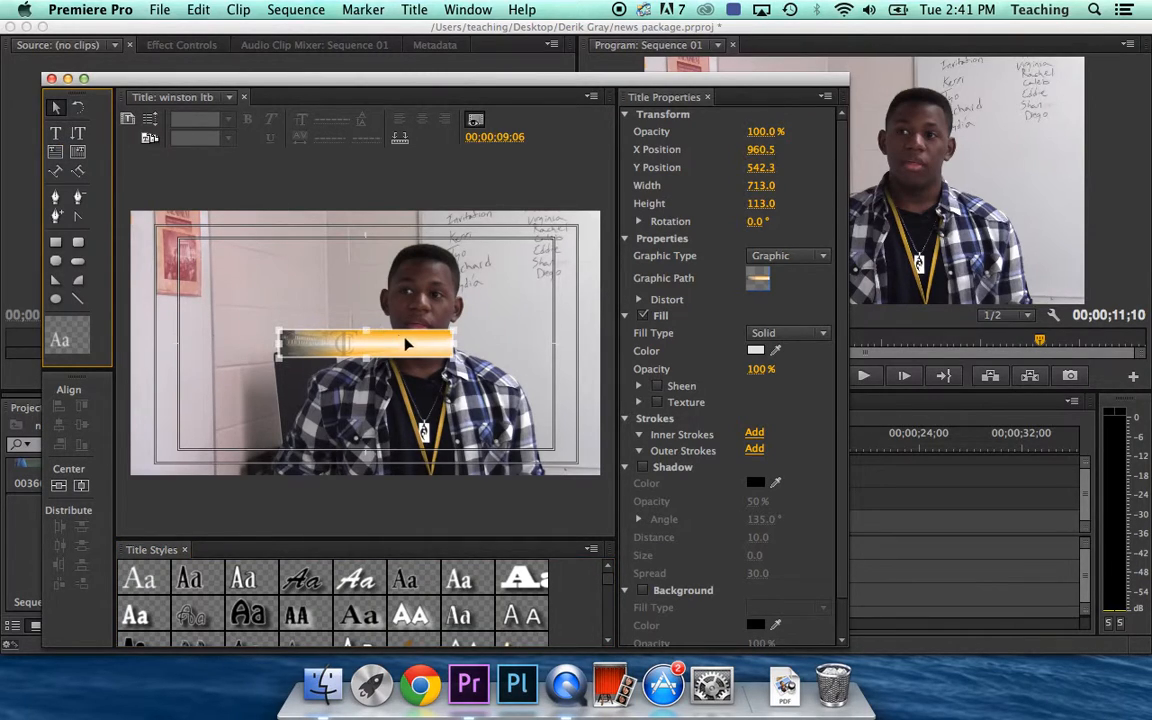
drag(406, 344, 484, 464)
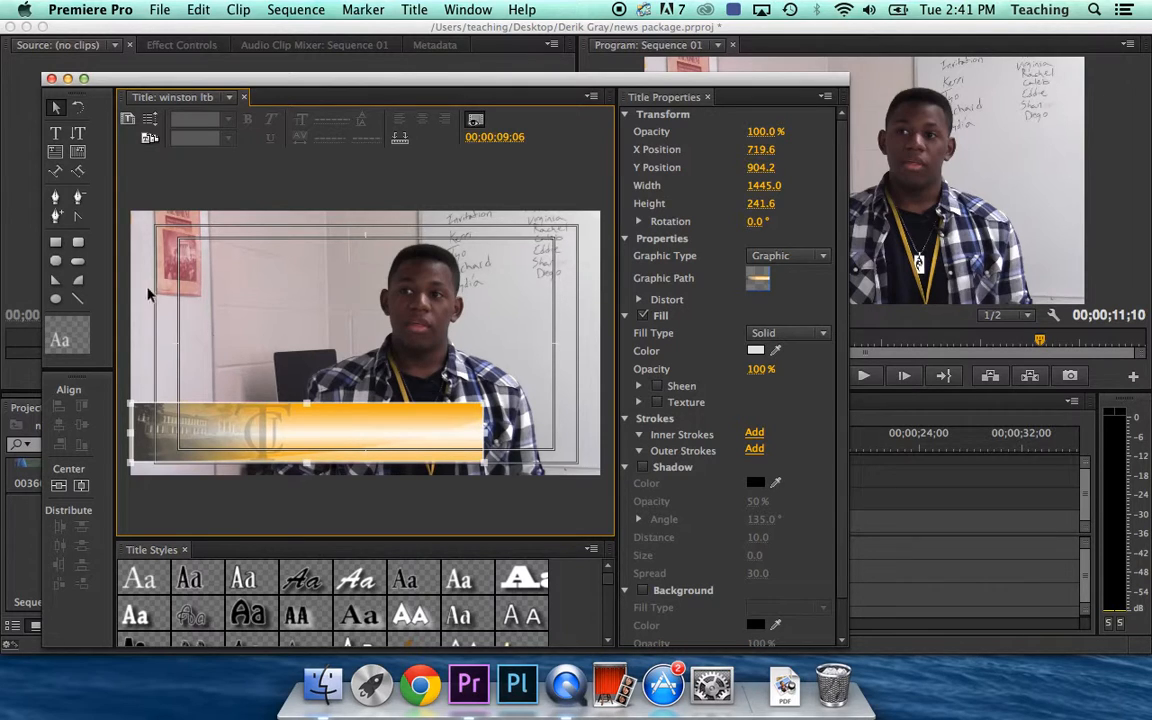
Type the student's full name as a white text line on the gold bar
click(56, 136)
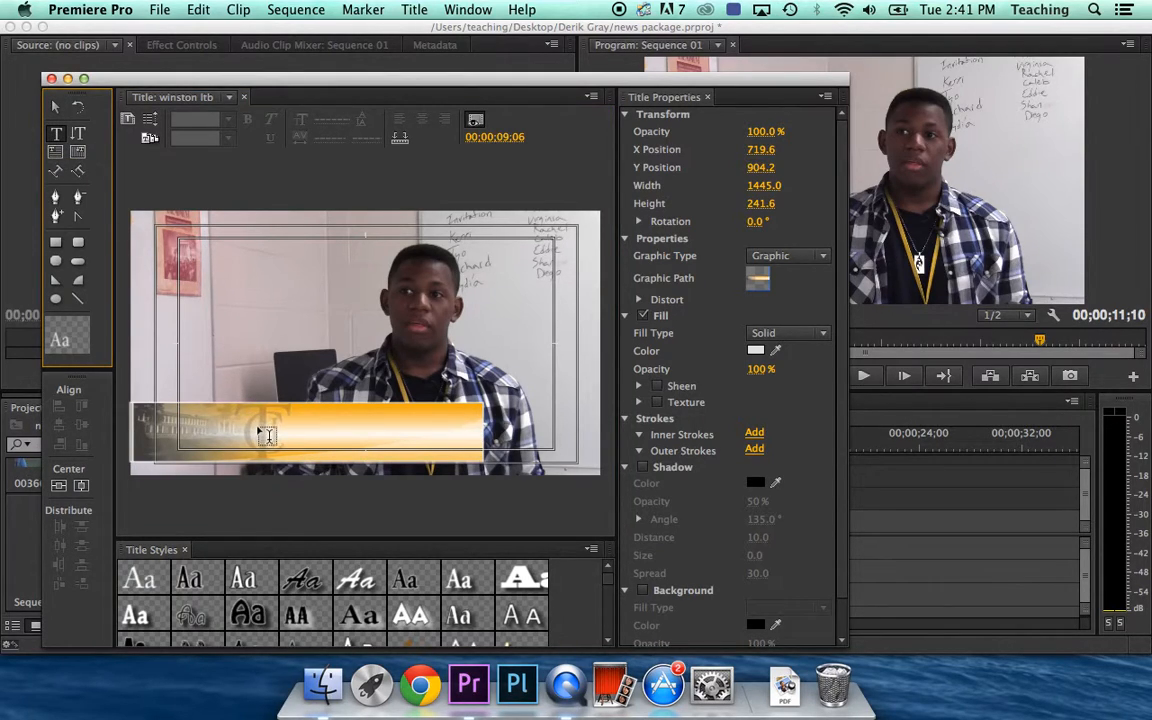
click(262, 424)
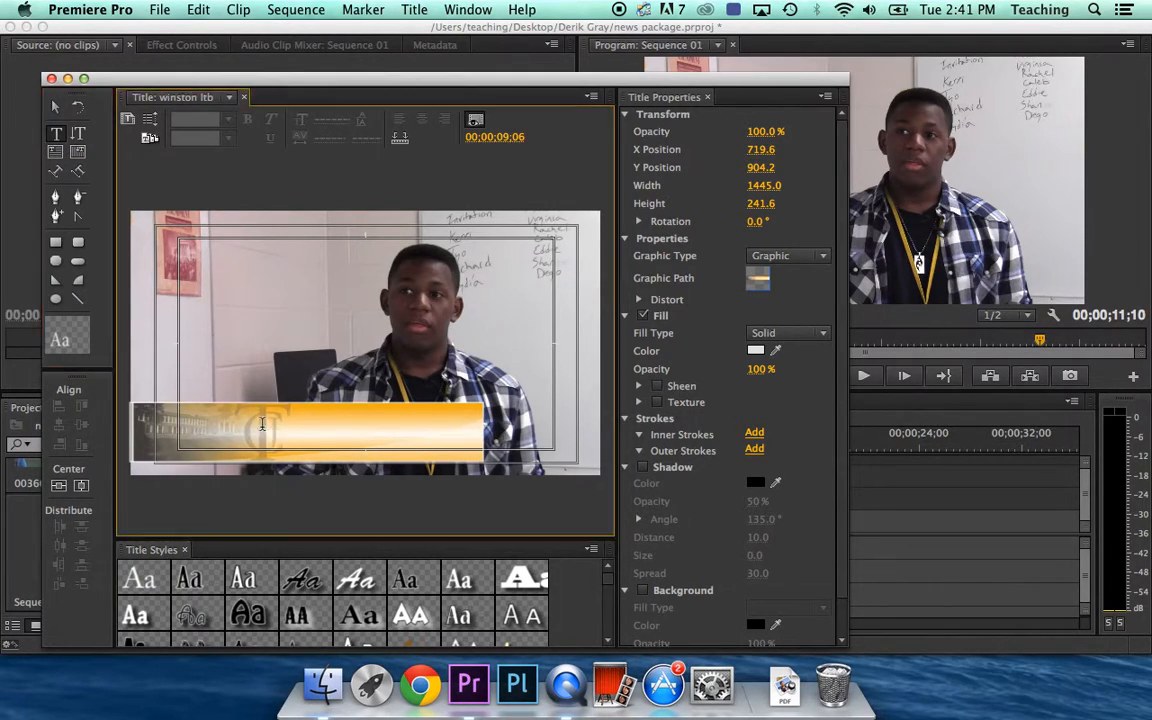
text(Winsto)
key(BackSpace)
key(BackSpace)
key(BackSpace)
key(BackSpace)
key(BackSpace)
key(BackSpace)
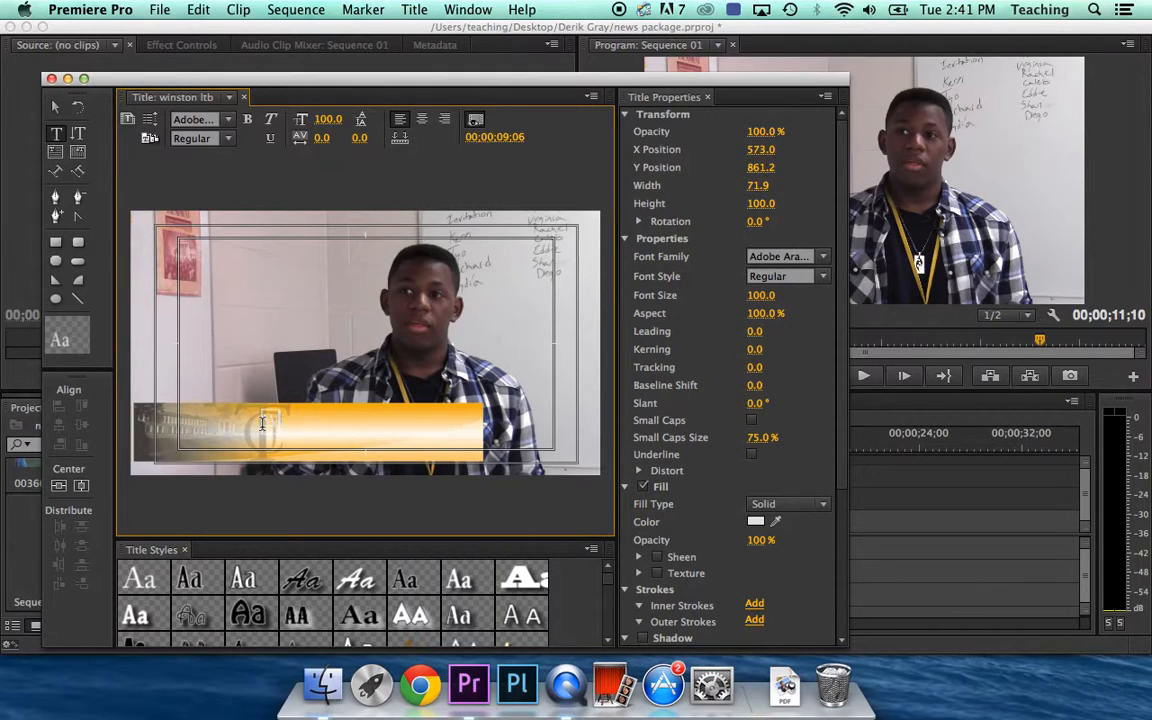
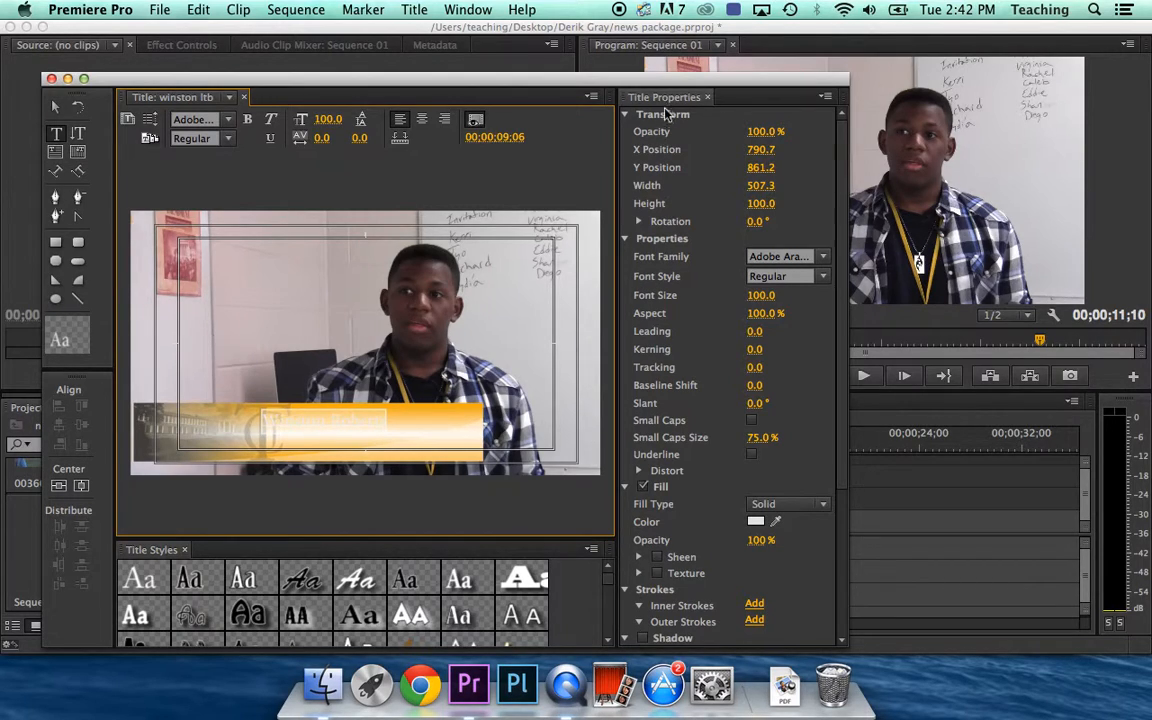
Change the name text's fill color to black (000000)
click(756, 523)
click(371, 158)
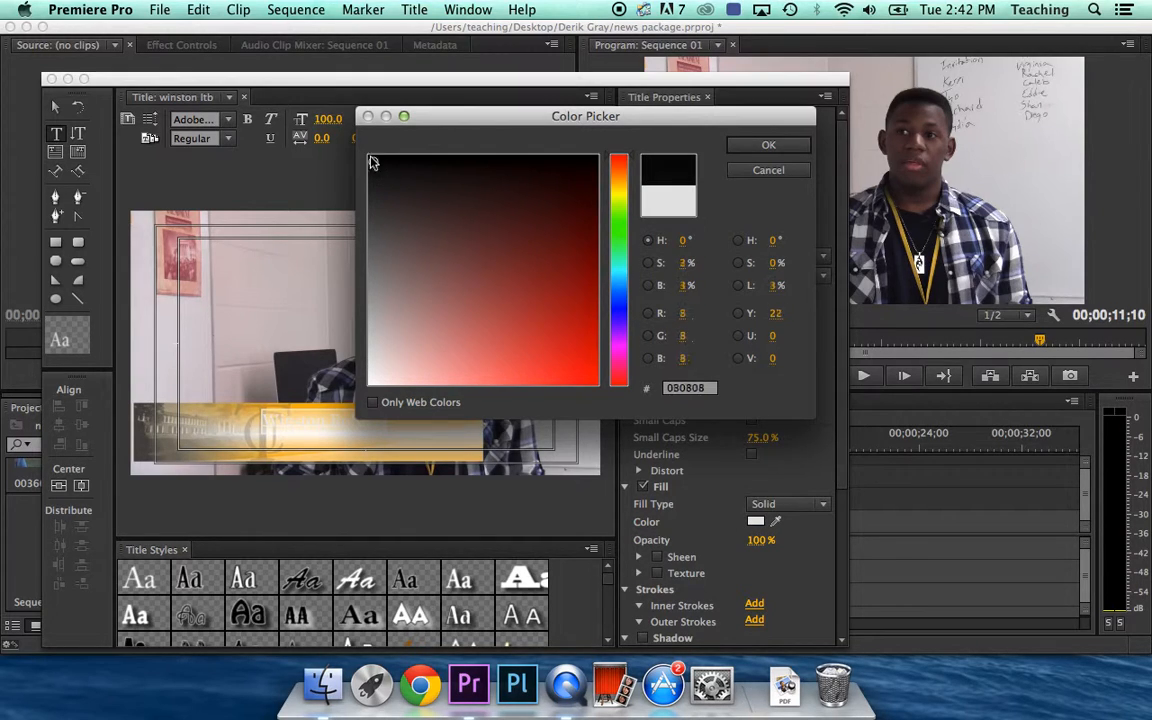
click(765, 147)
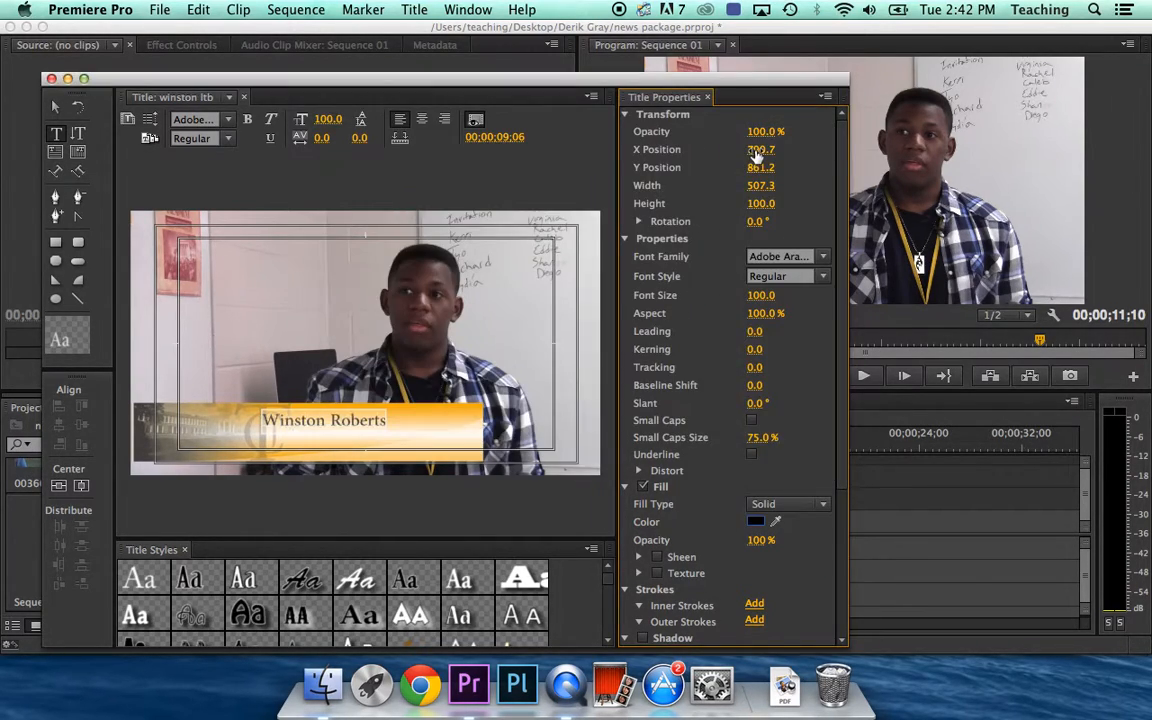
click(326, 426)
Enlarge the name text to size 158 and move it left to X 673, Y 860.8
drag(760, 298, 818, 298)
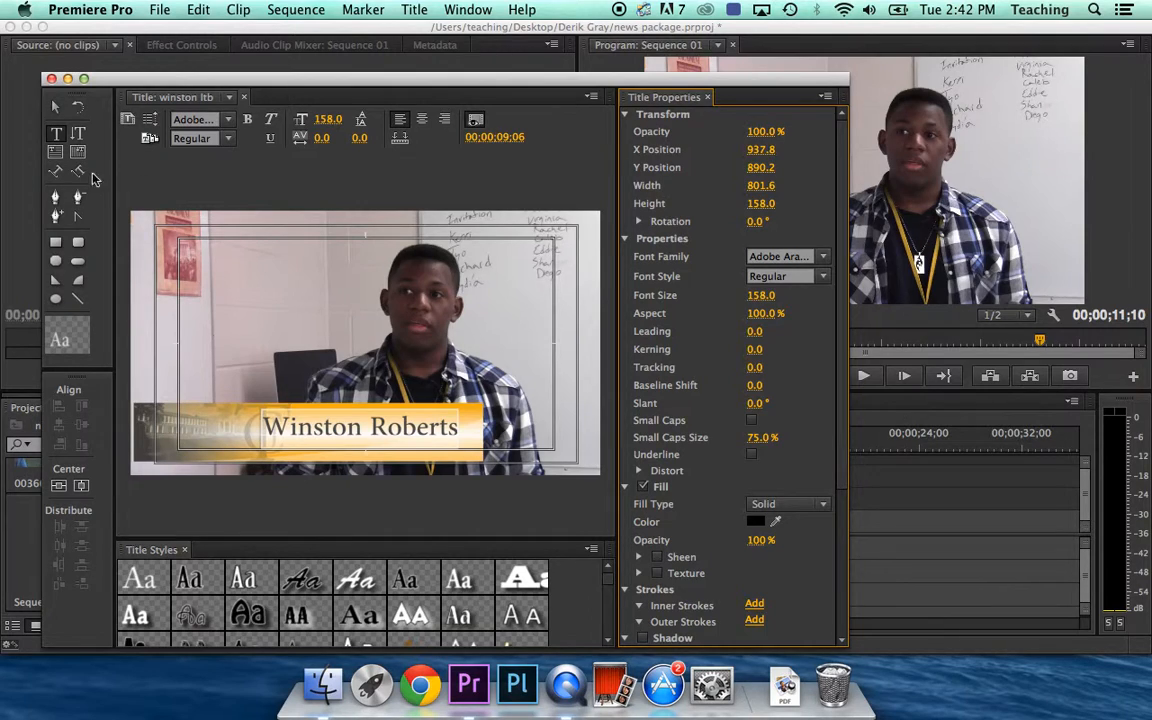
click(56, 107)
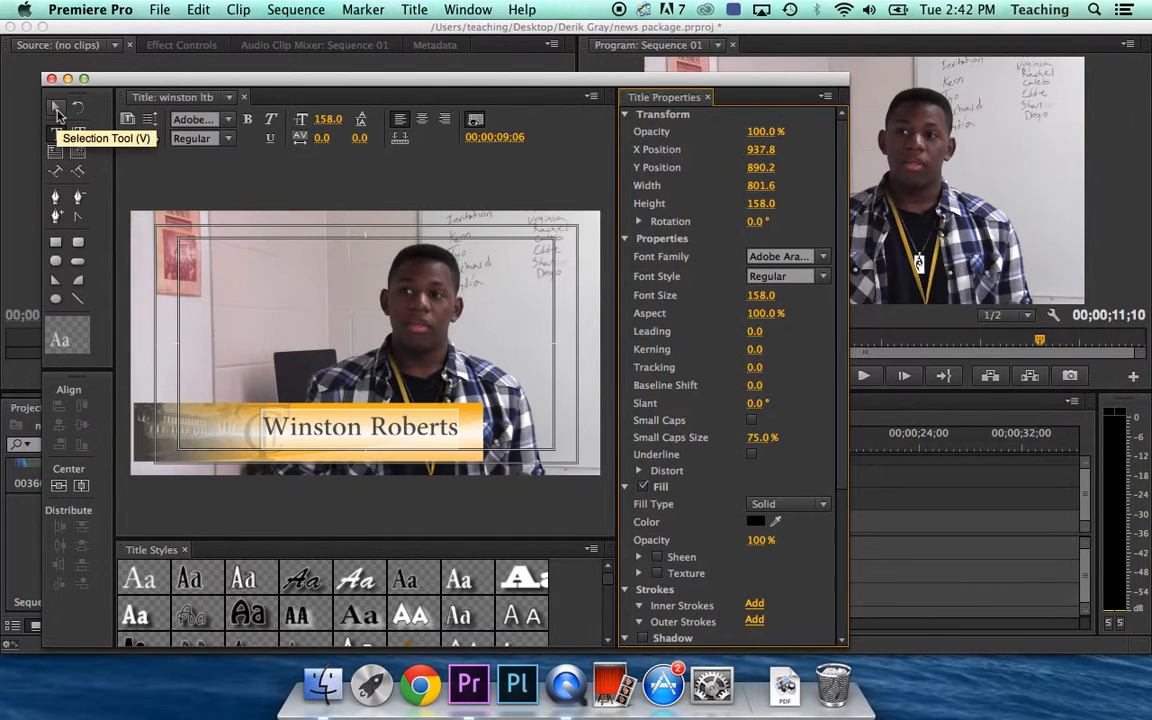
click(340, 428)
drag(341, 430, 276, 423)
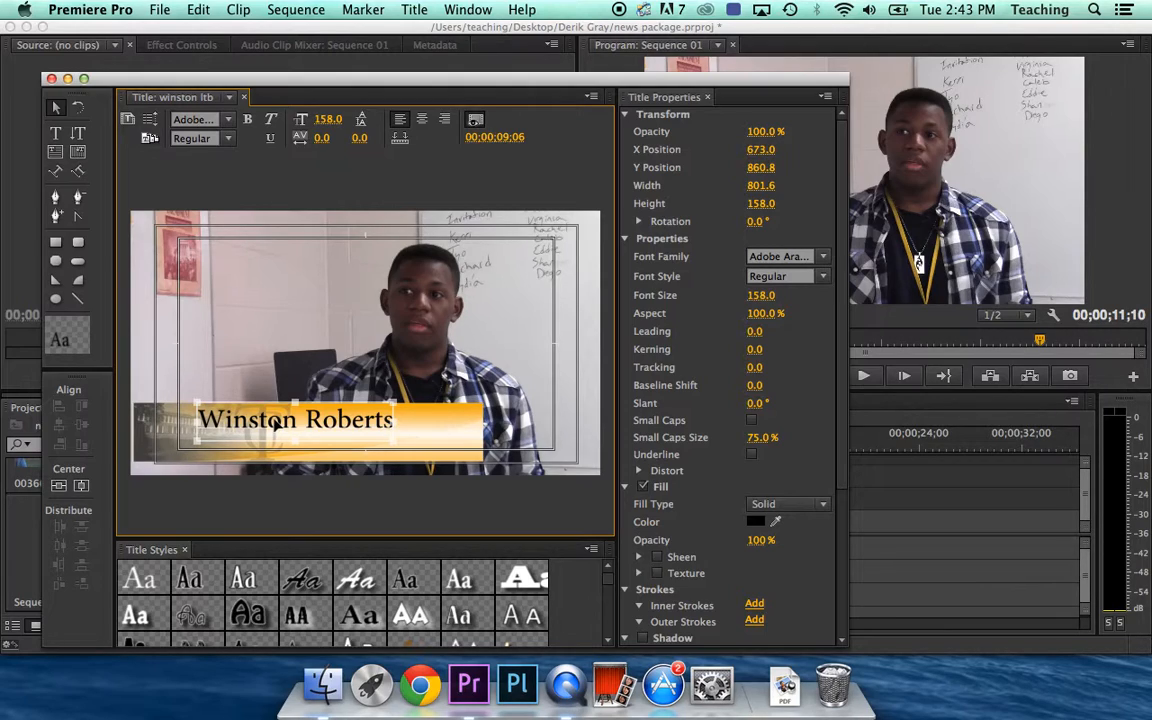
Add a second line 'TJC Radio/TV Student' below the name and select it
click(57, 138)
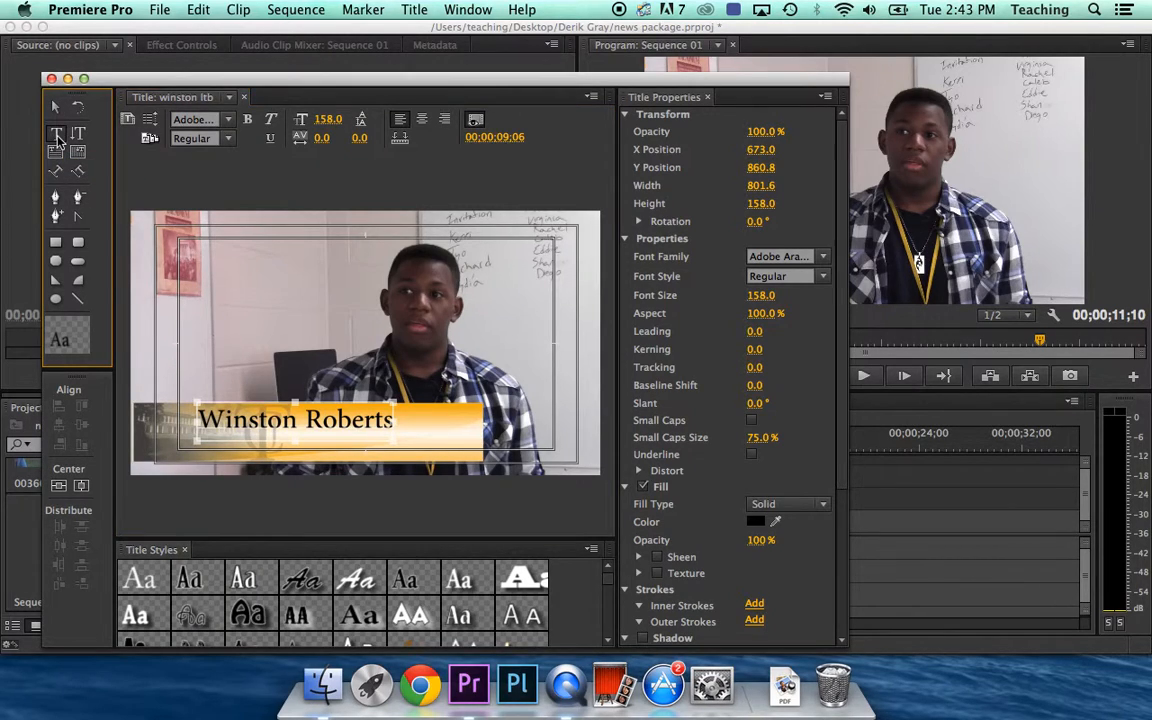
click(200, 448)
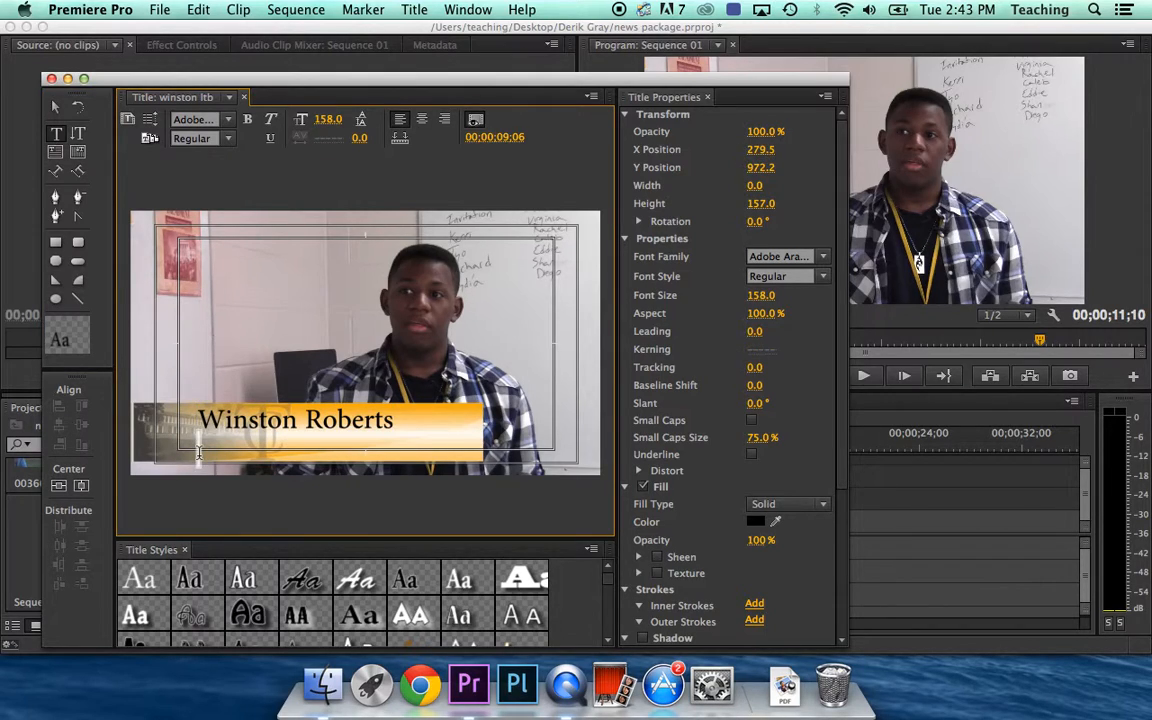
text(TJ)
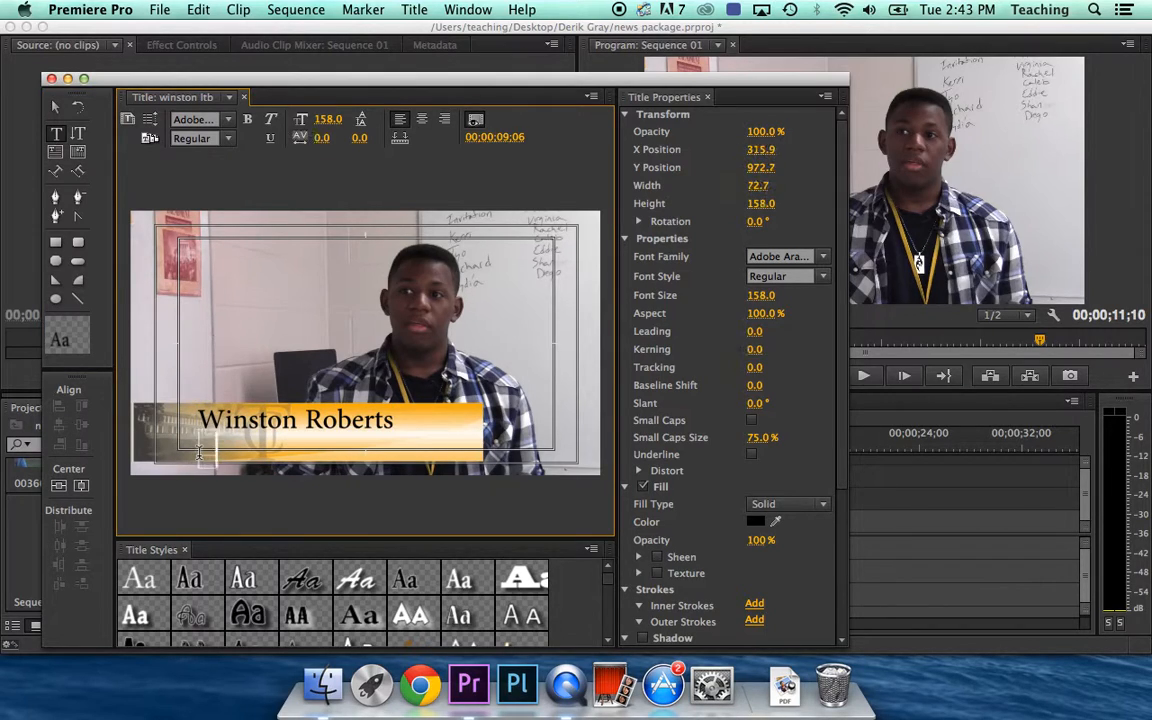
text(C Radio)
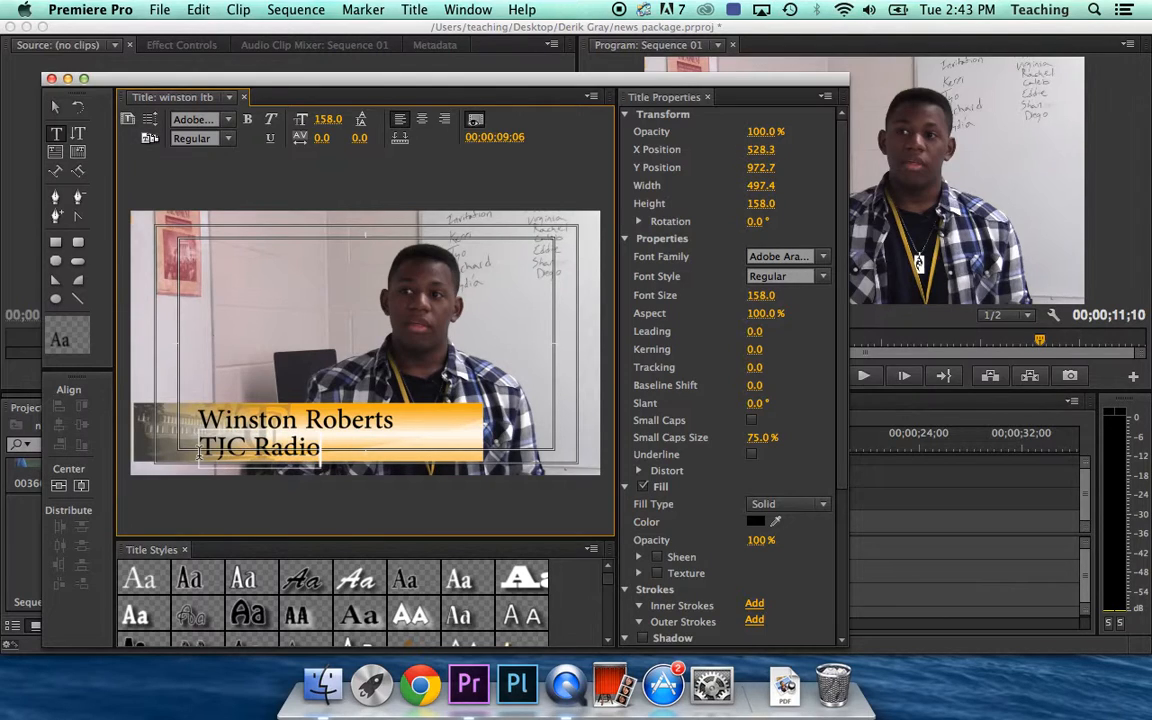
text(/TV Student)
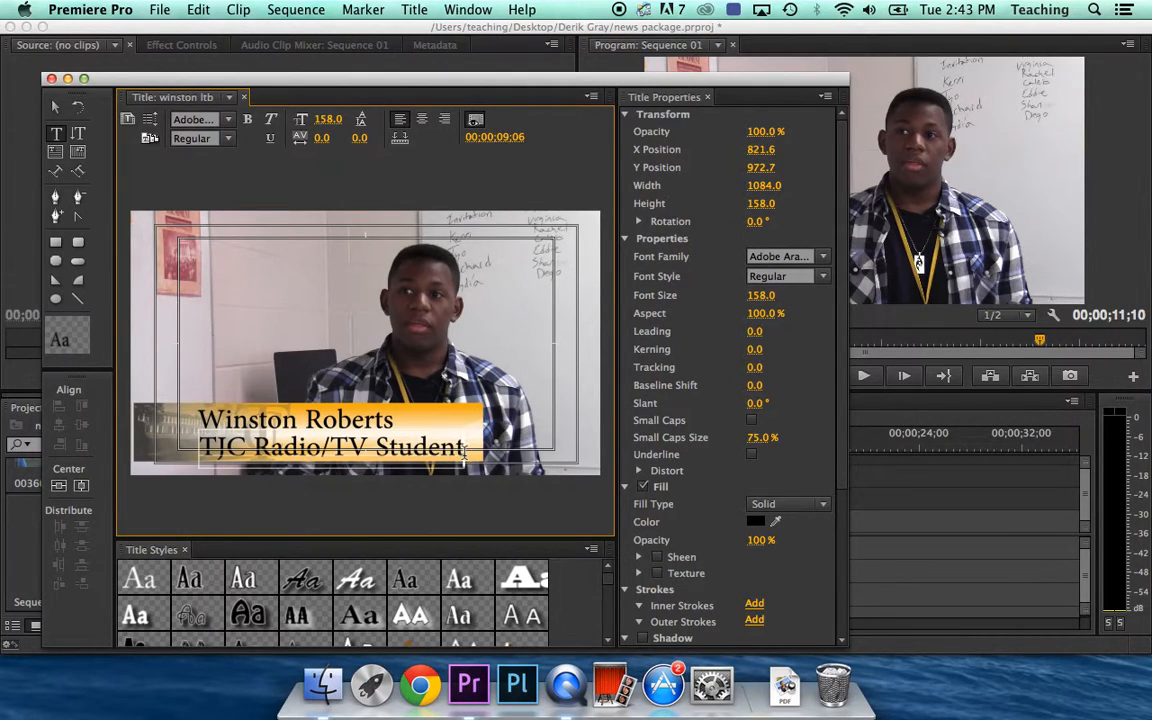
drag(465, 452, 198, 445)
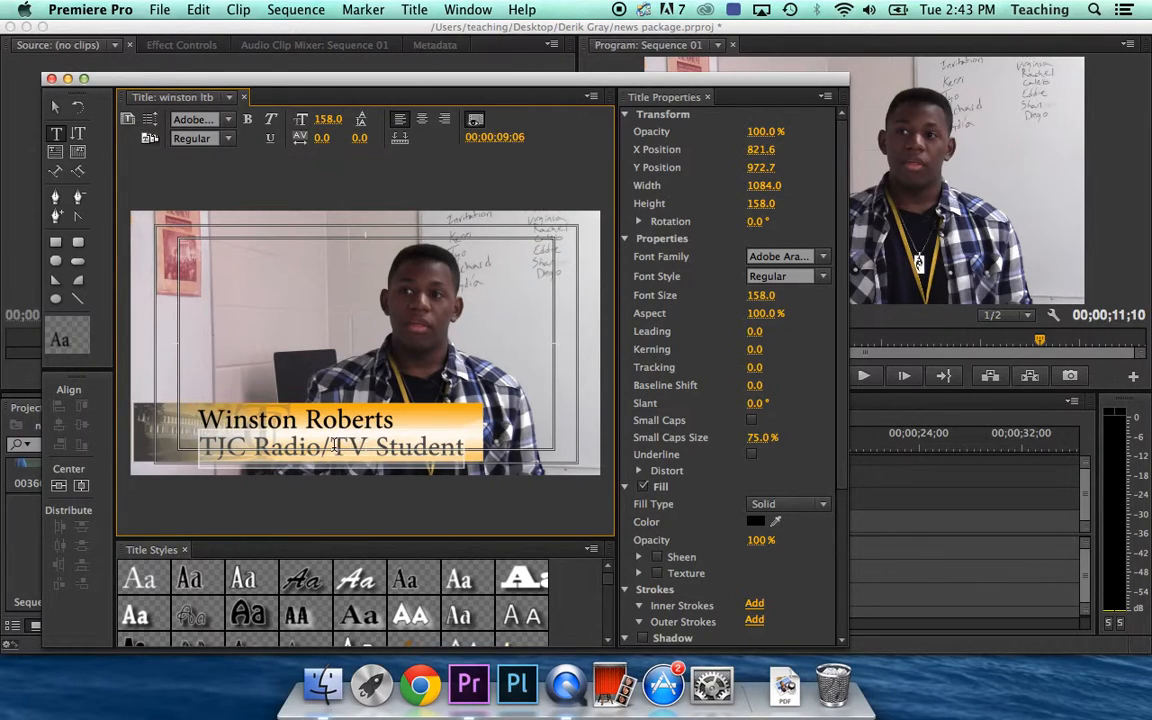
Shrink 'TJC Radio/TV Student' to size 103 and place it under the name at X 629.2, Y 937.8
click(690, 275)
drag(760, 295, 704, 295)
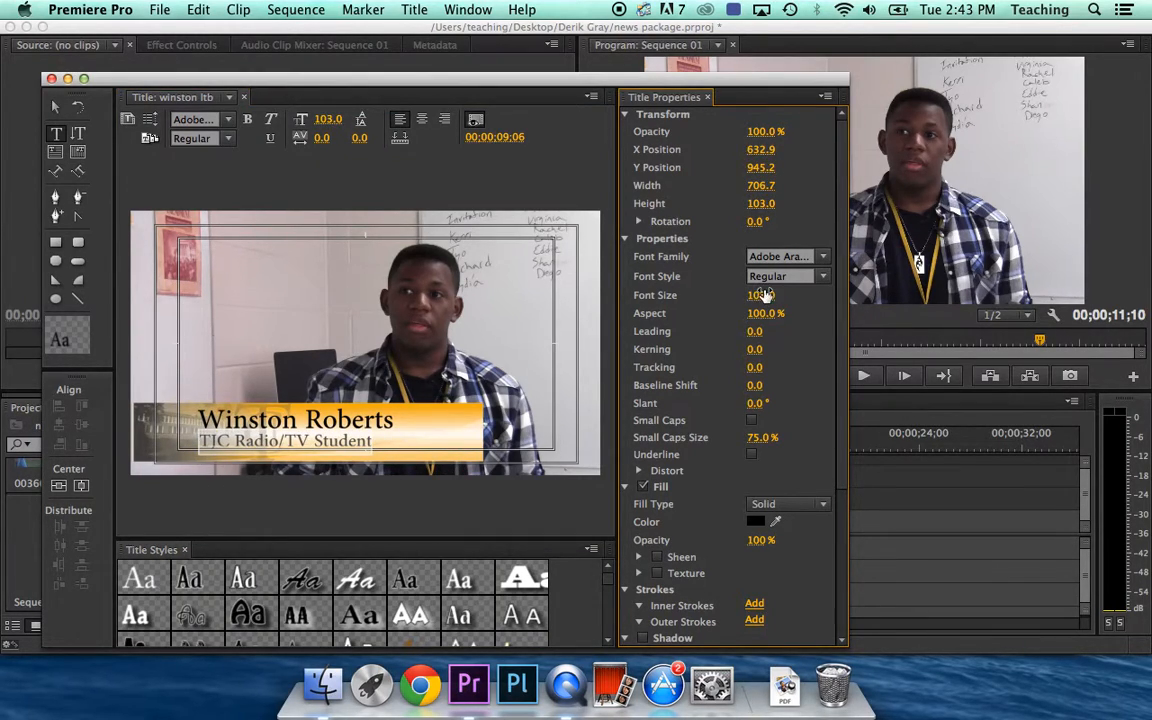
click(57, 109)
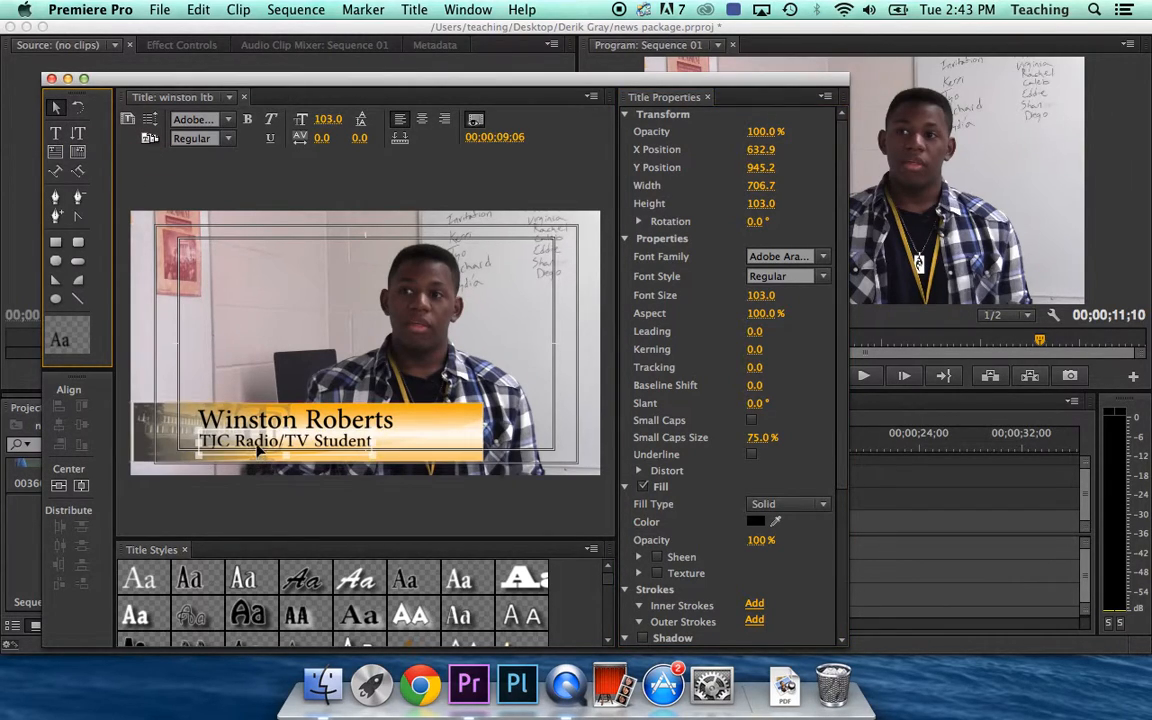
mouse_move(253, 442)
mouse_down()
mouse_move(310, 448)
mouse_move(238, 444)
mouse_up()
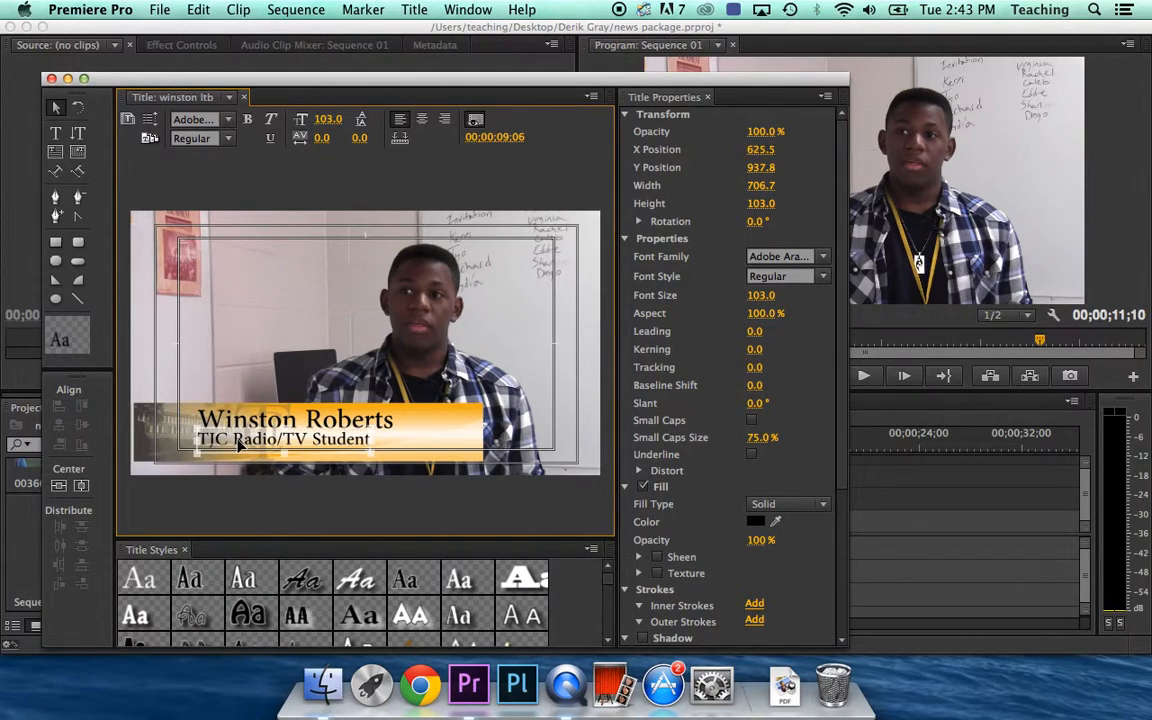
click(210, 344)
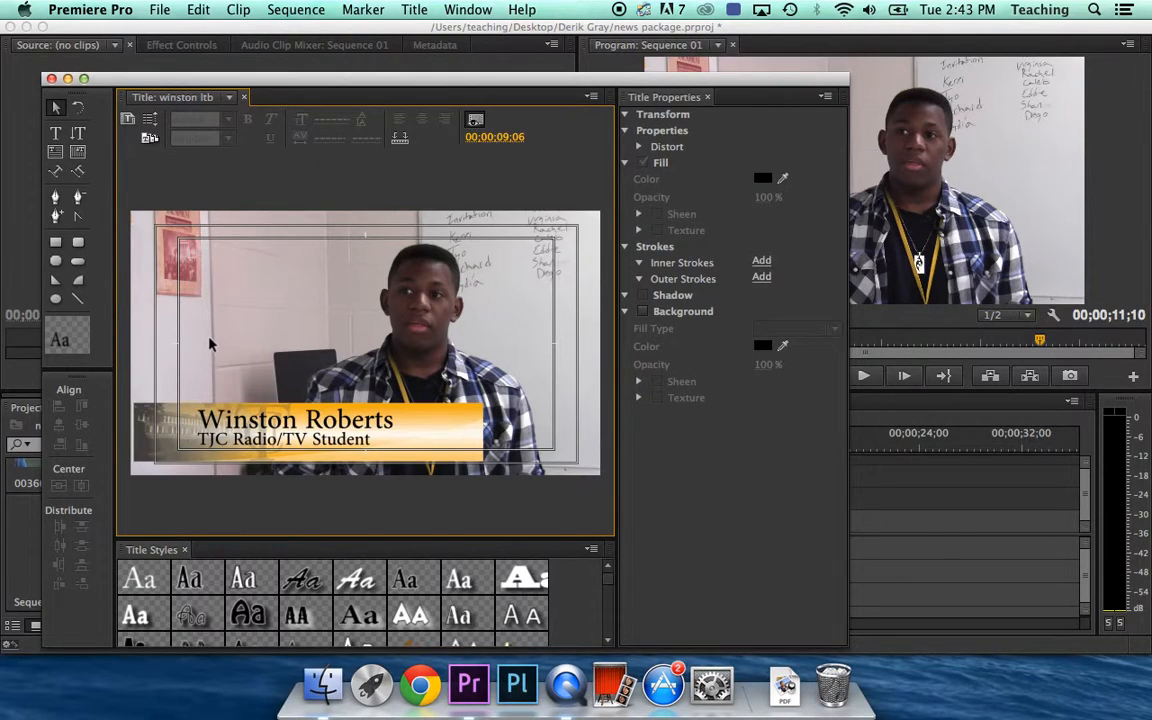
click(210, 402)
click(257, 440)
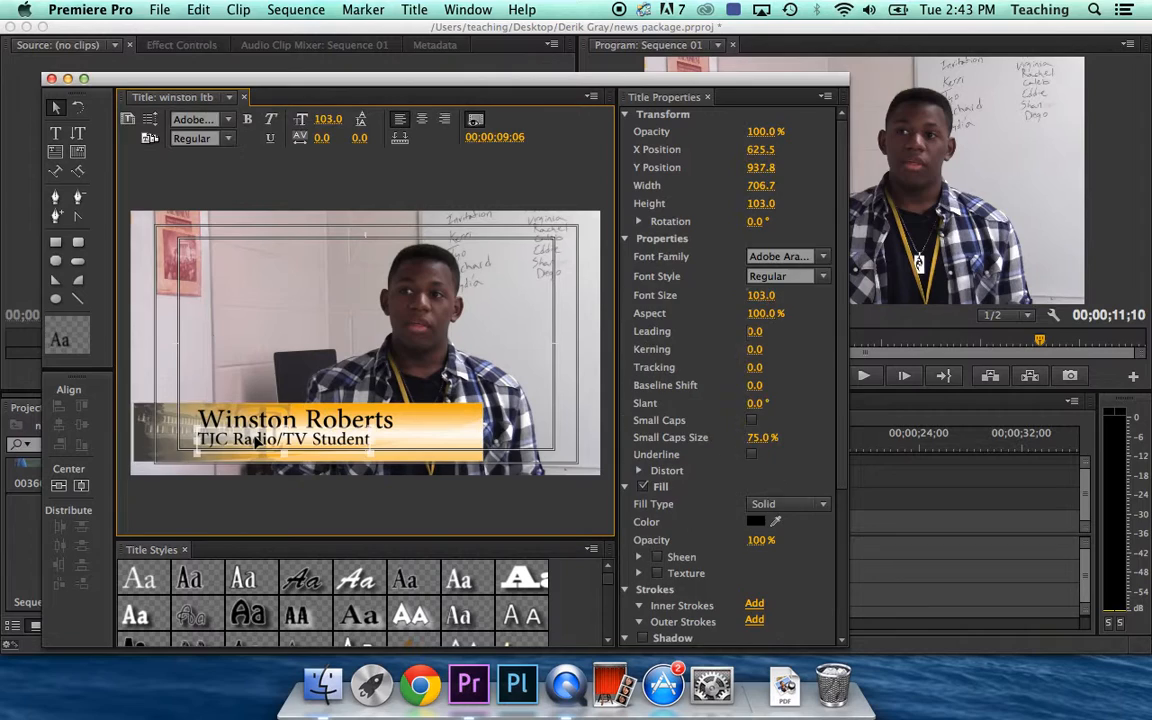
drag(257, 440, 258, 441)
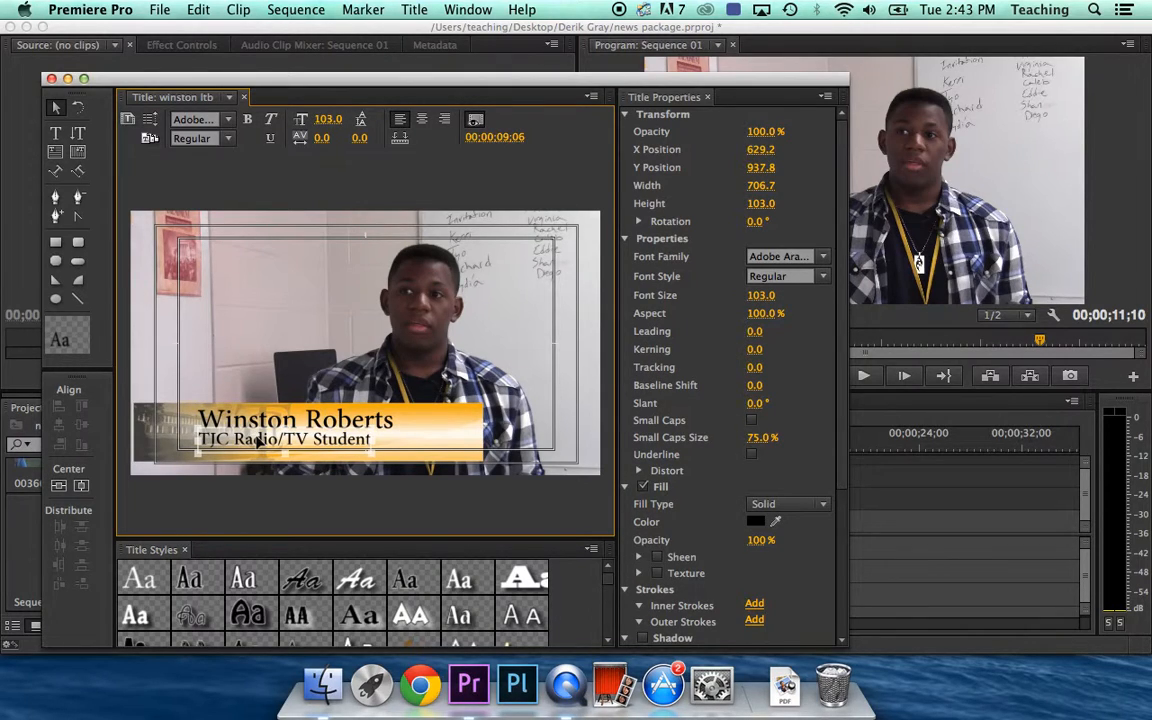
click(257, 365)
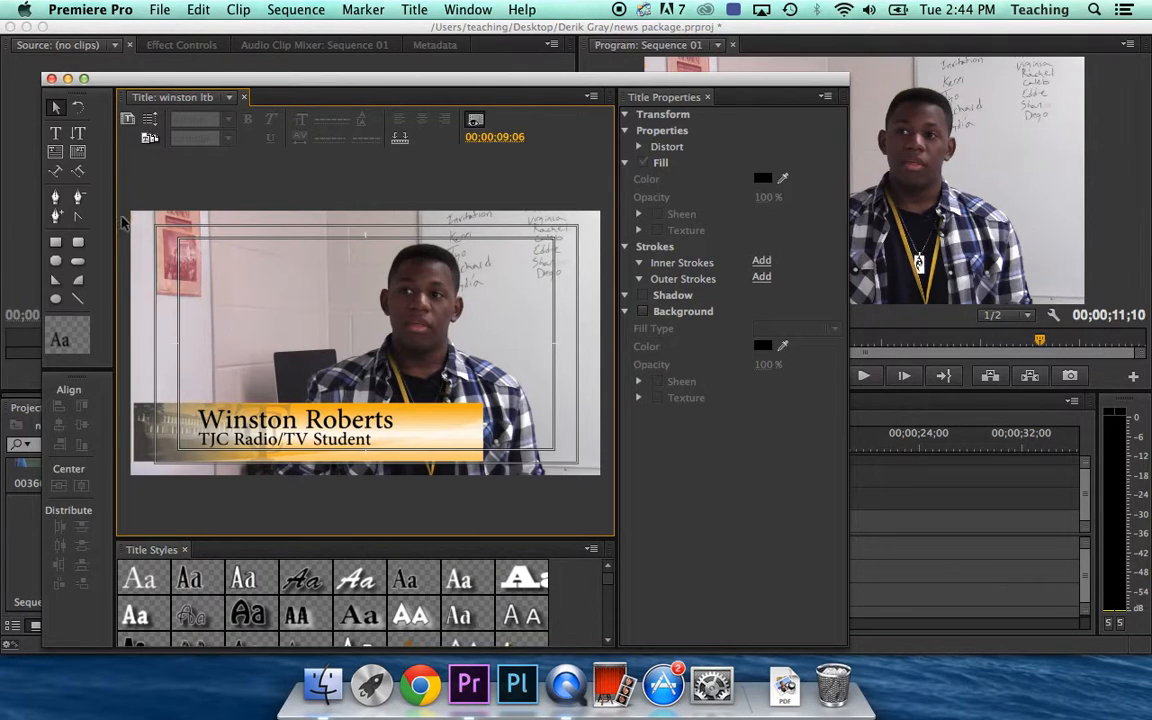
Place the winston ltb title on V2 above the interview clip and trim its end shorter
click(48, 78)
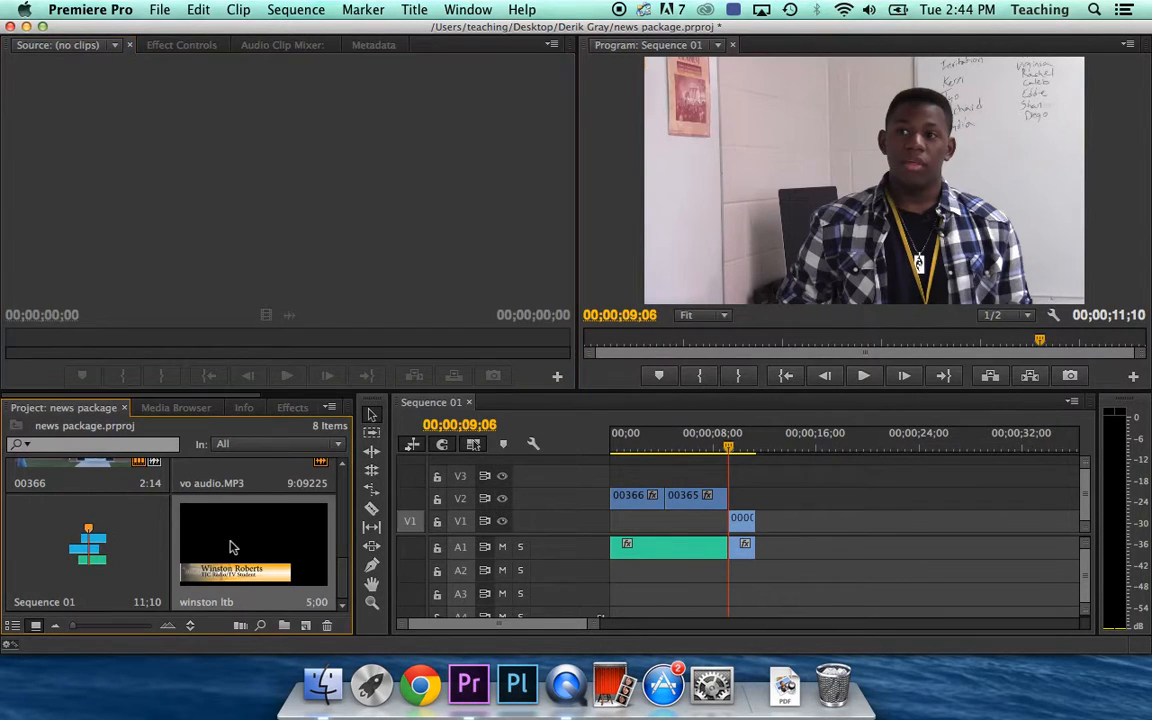
drag(229, 547, 740, 495)
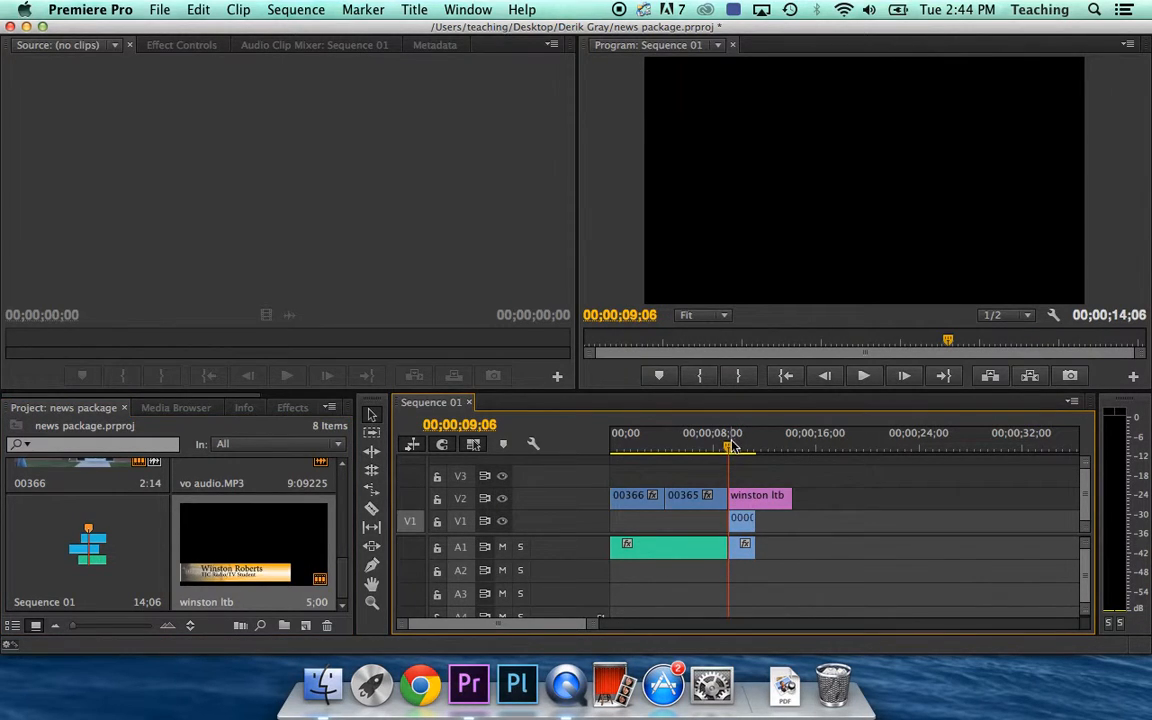
click(728, 449)
click(729, 450)
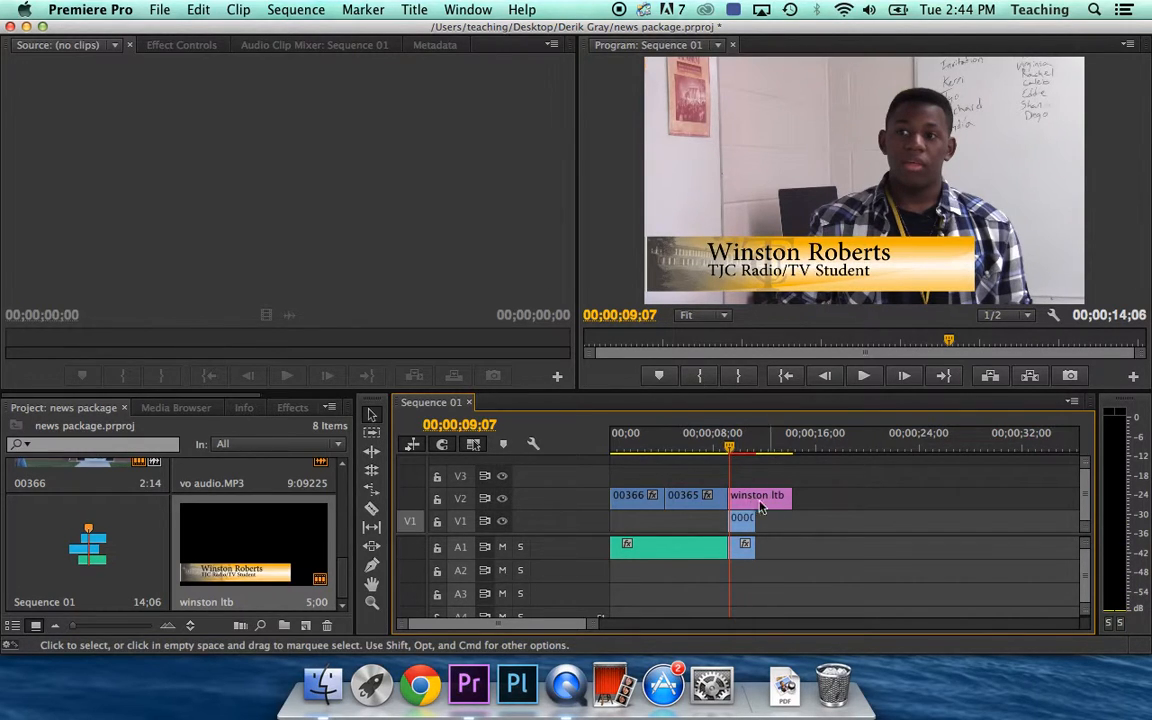
mouse_move(743, 452)
mouse_down()
mouse_move(759, 452)
mouse_move(741, 455)
mouse_up()
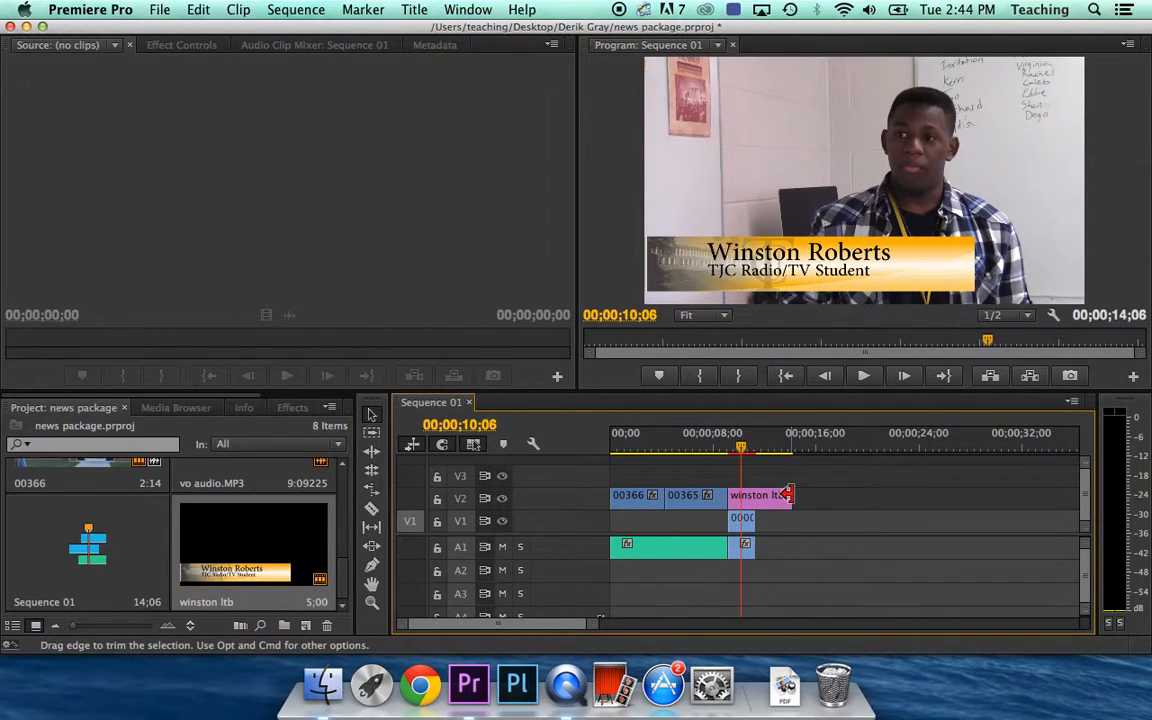
drag(786, 494, 748, 498)
drag(725, 451, 751, 450)
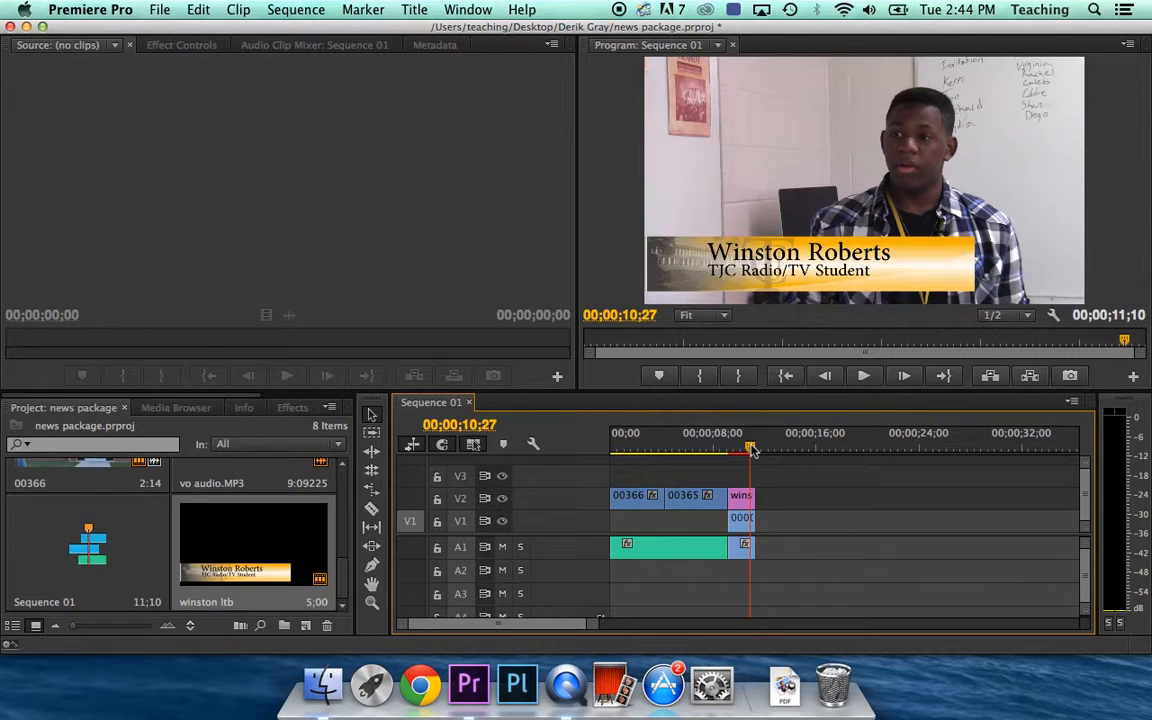
Reopen the winston ltb lower-third title from the Project panel in the Titler
click(345, 587)
drag(345, 587, 341, 601)
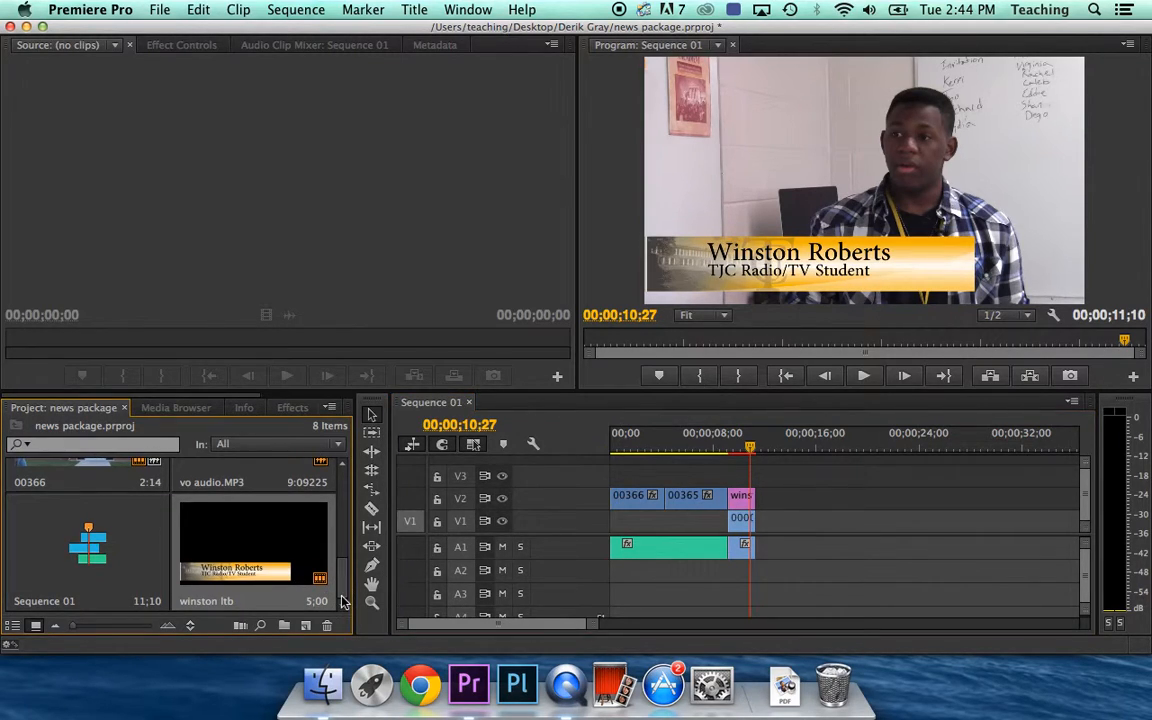
double_click(234, 549)
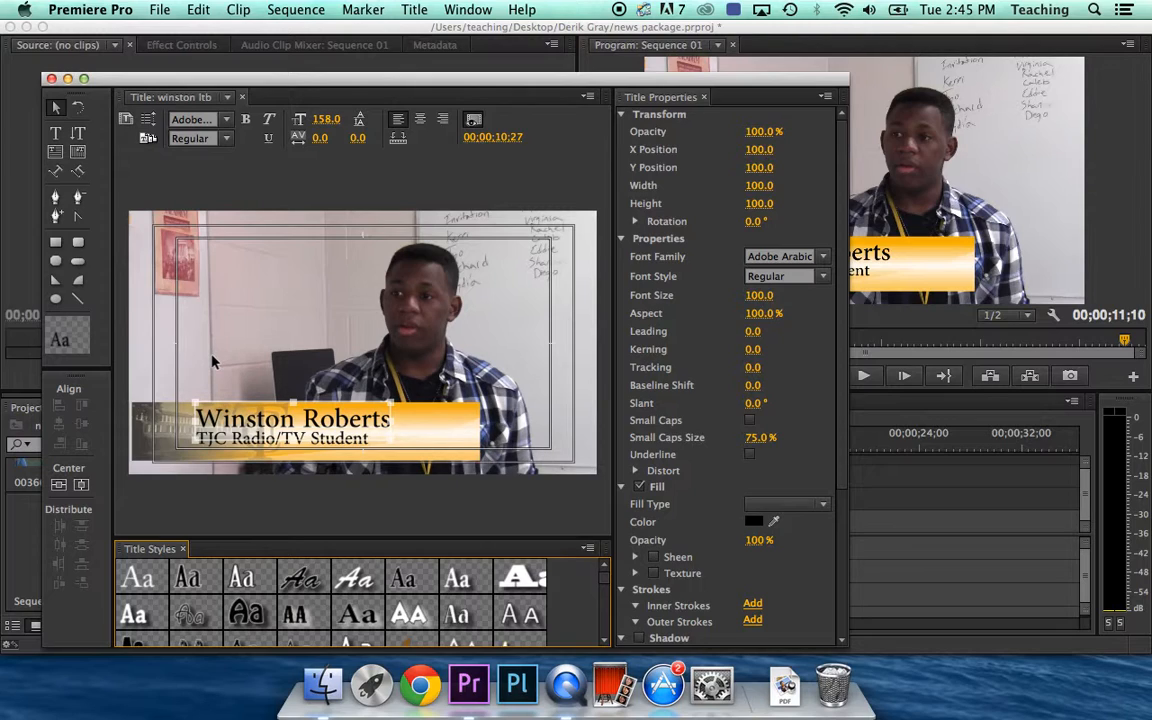
Duplicate the title as 'derik ltb' and replace the name line with the second interviewee's name
click(127, 120)
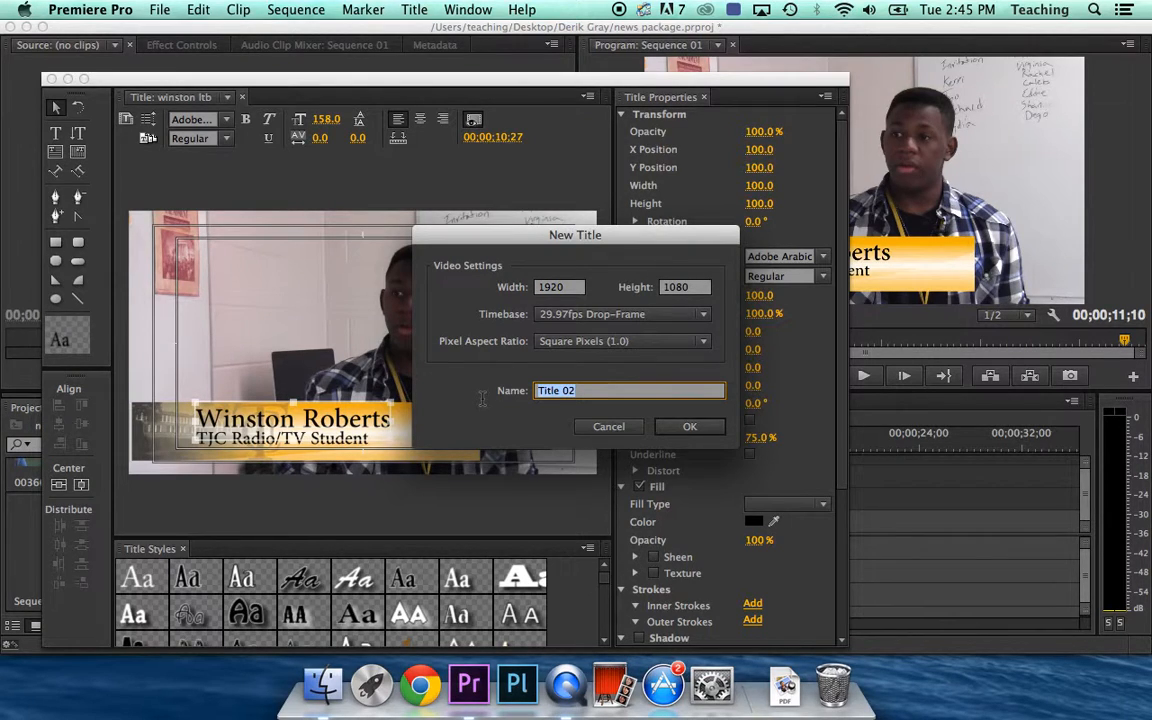
text(der)
key(Return)
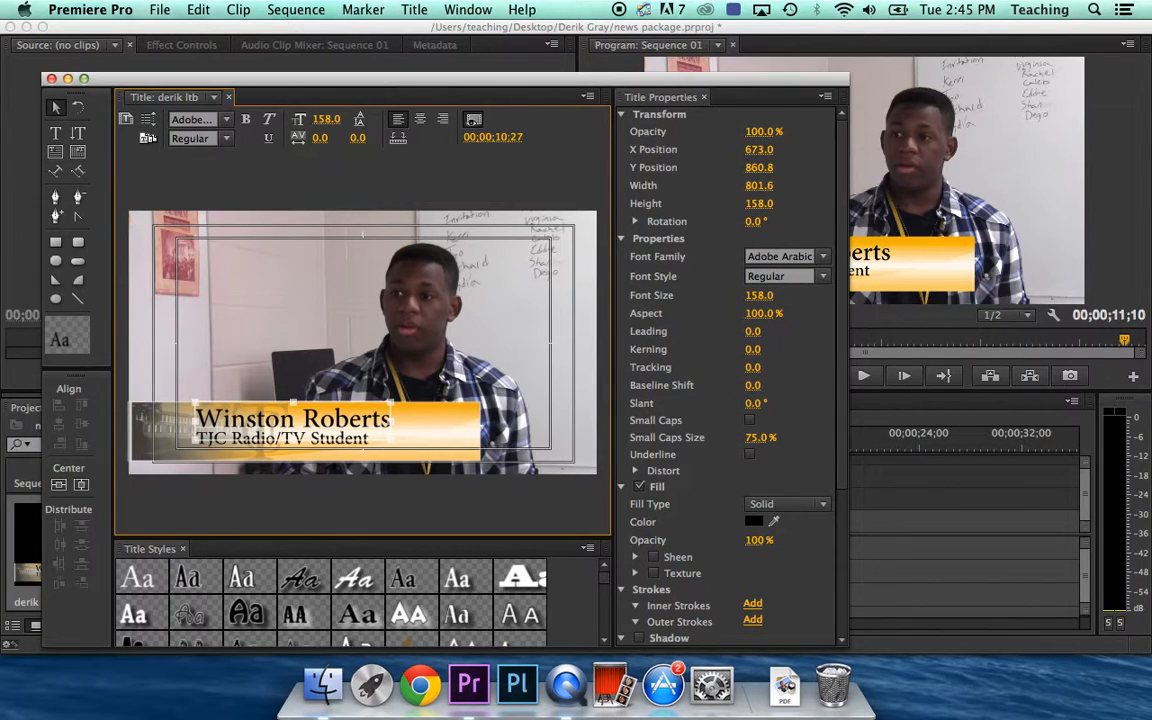
double_click(385, 419)
drag(385, 419, 198, 419)
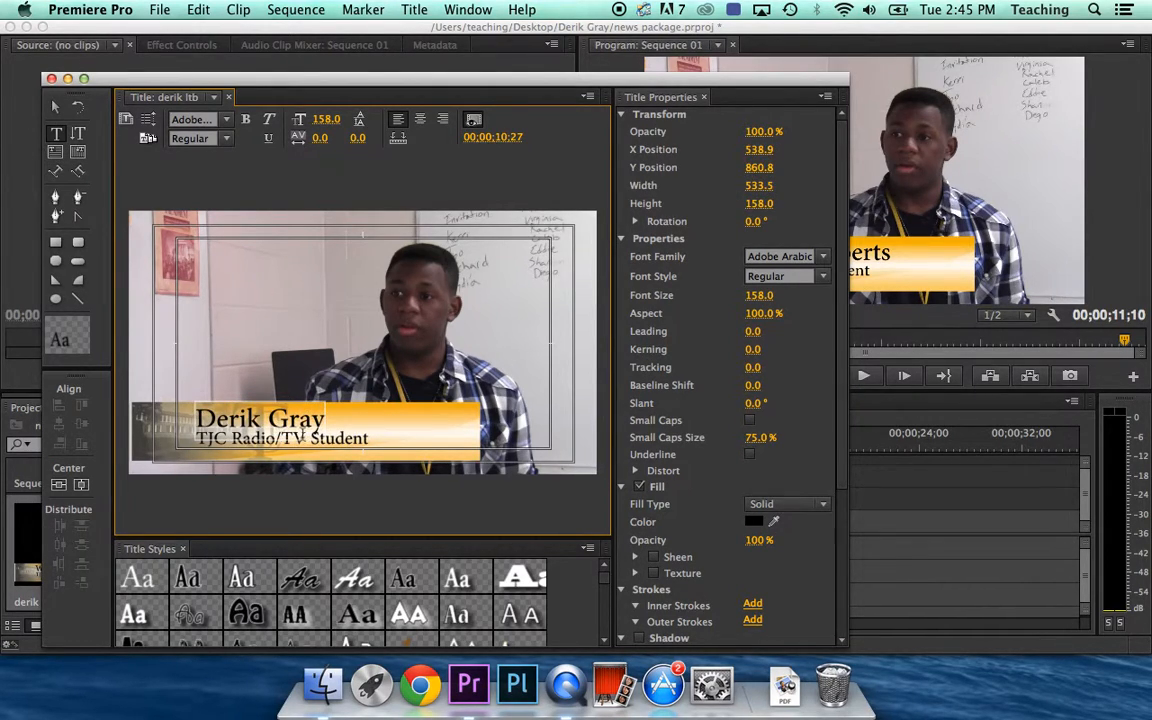
Change the subtitle line to read 'TJC Psychology Student'
click(347, 444)
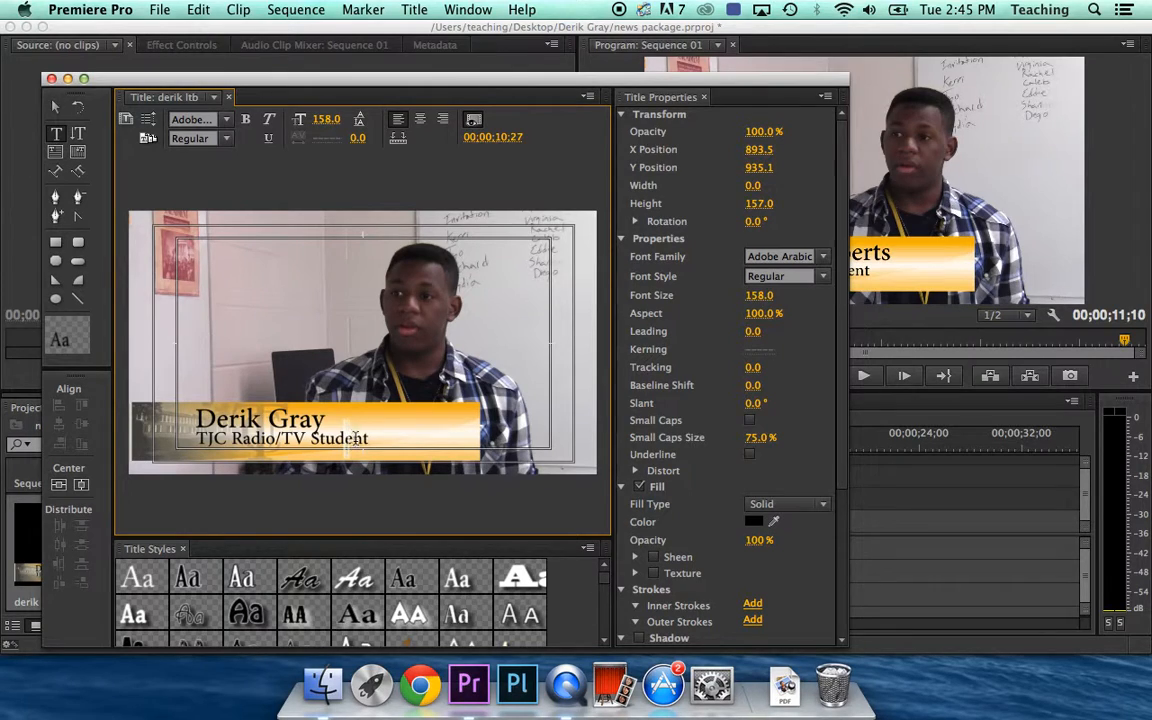
click(55, 107)
click(276, 440)
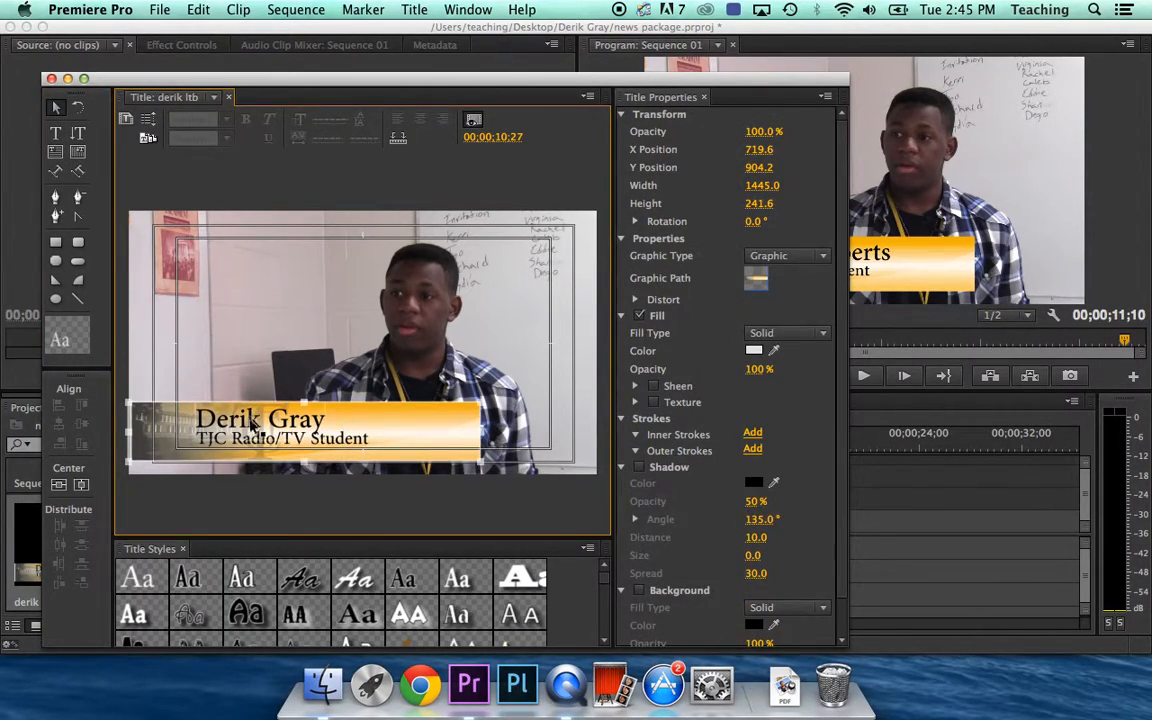
click(363, 443)
key(t)
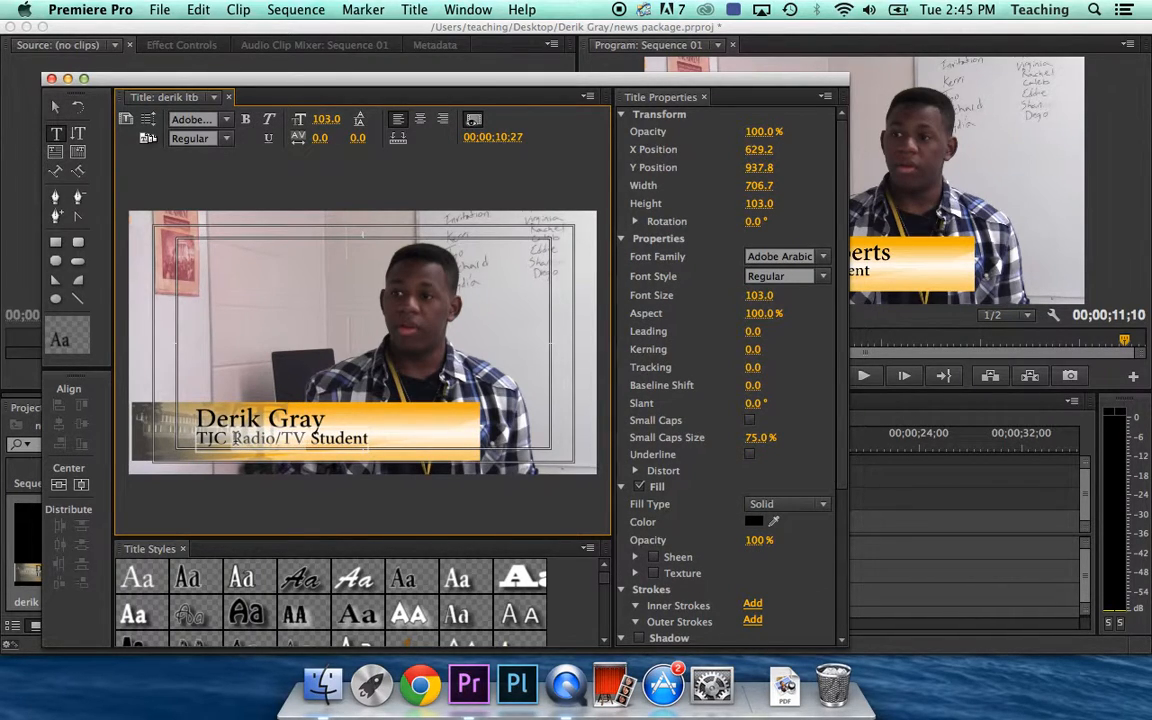
text(Ps)
text(ychology)
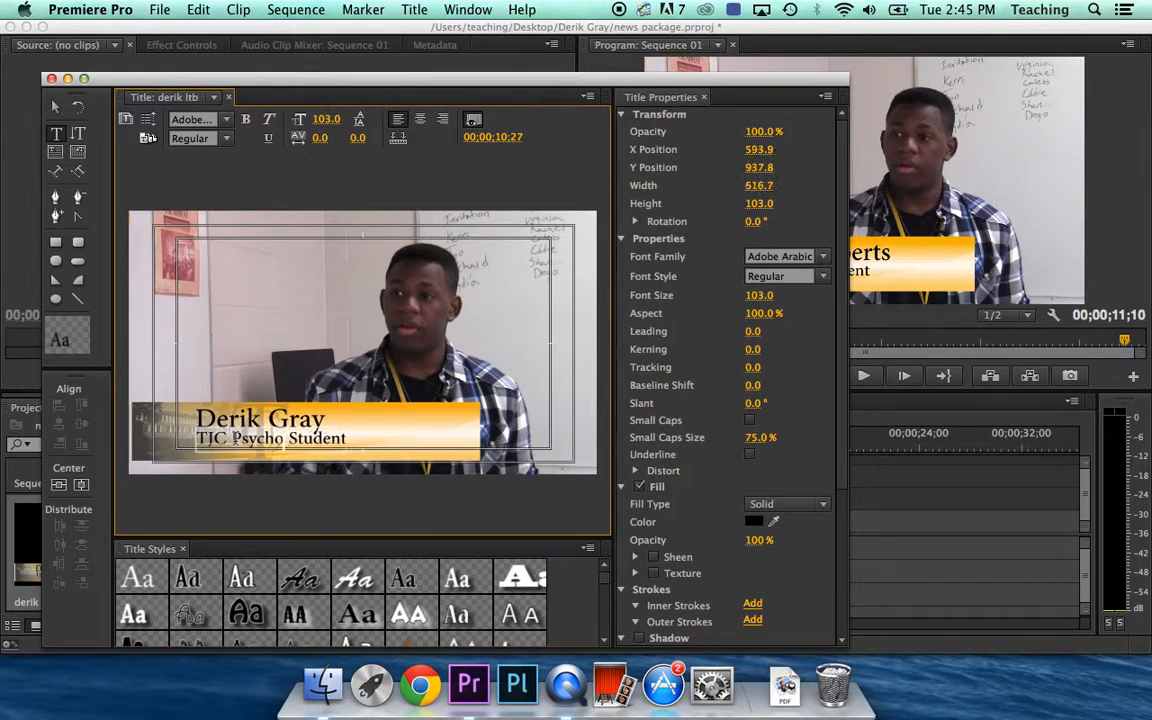
click(55, 106)
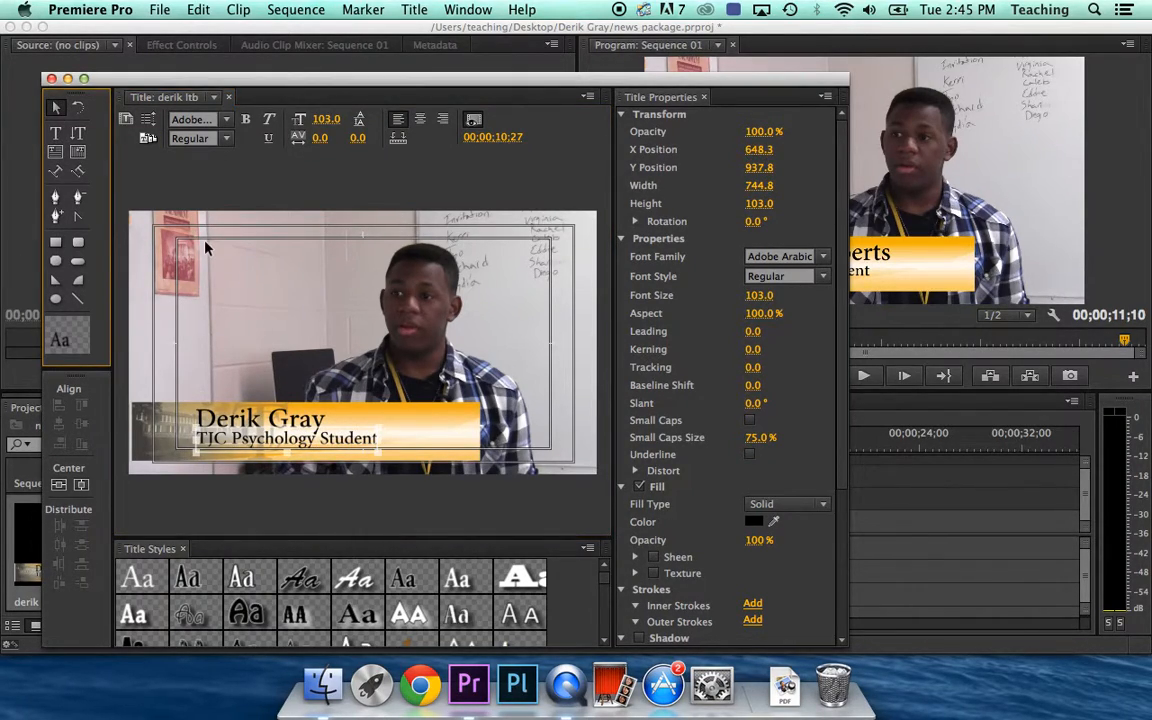
Close the Titler and place the derik ltb title on track V3 of Sequence 01
click(51, 78)
drag(78, 557, 712, 448)
click(684, 447)
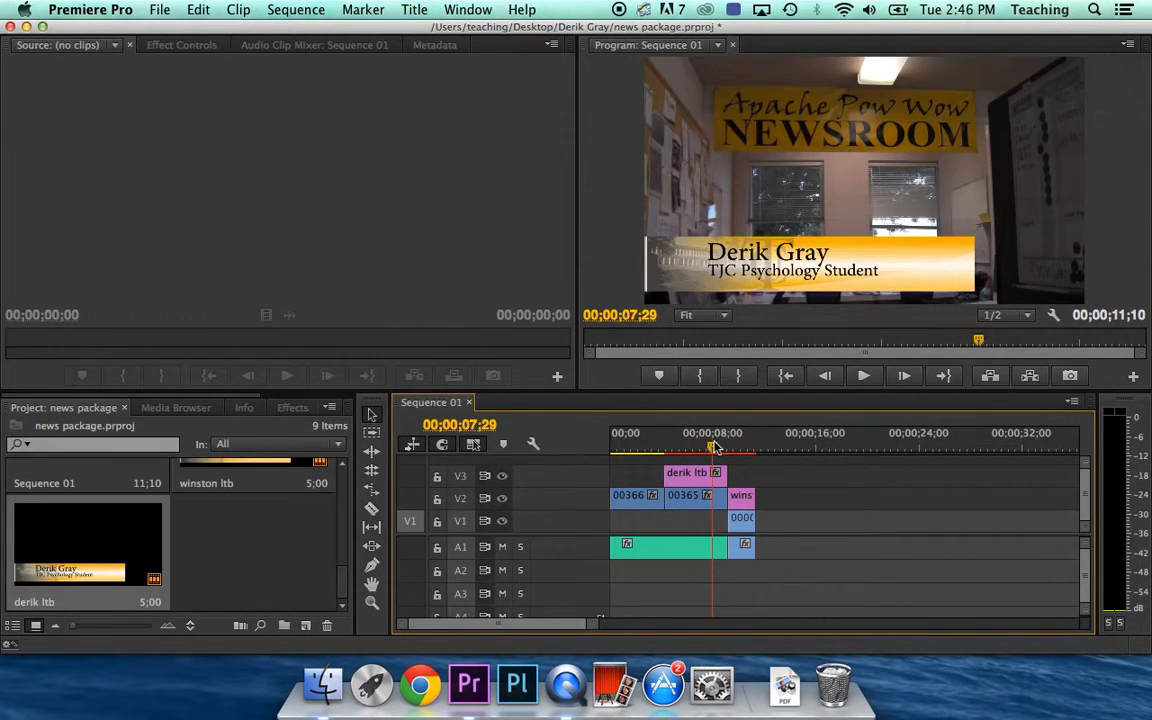